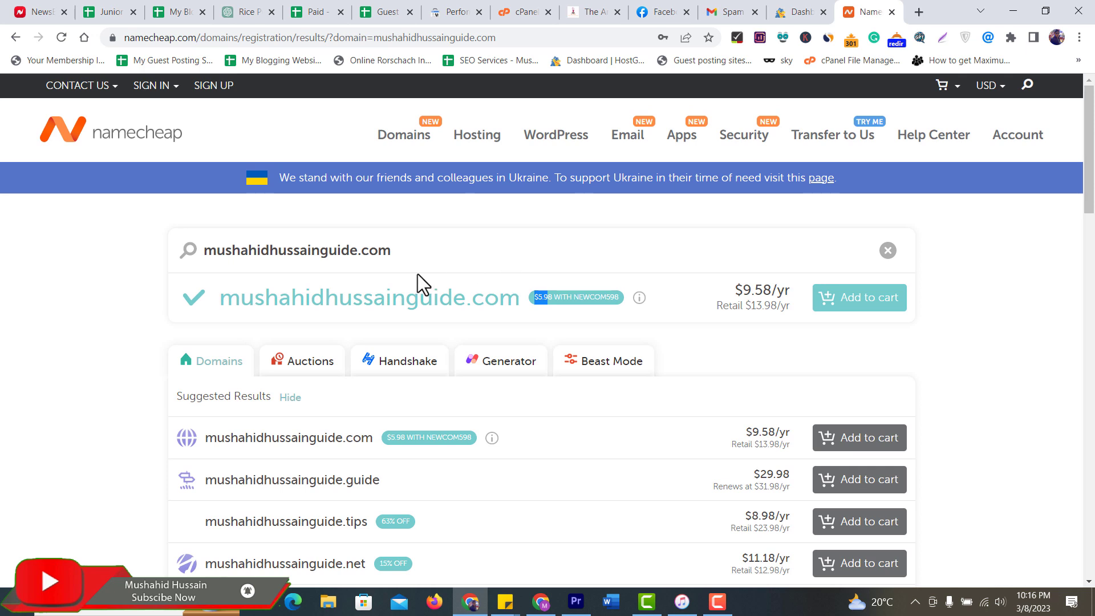
double_click(601, 300)
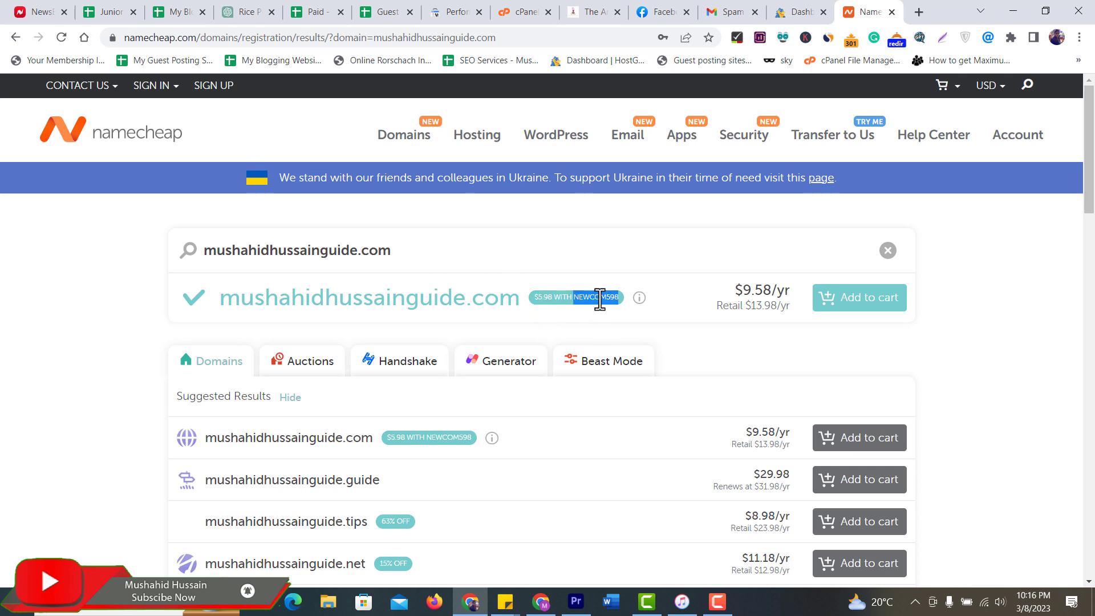
left_click_drag(1089, 157, 1089, 164)
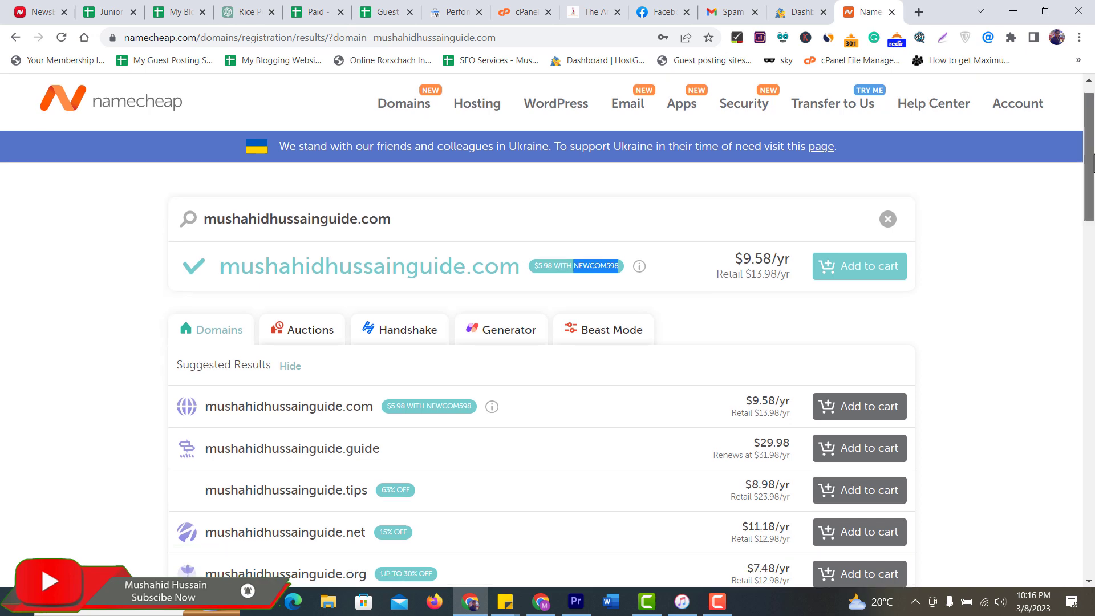
left_click_drag(391, 219, 299, 218)
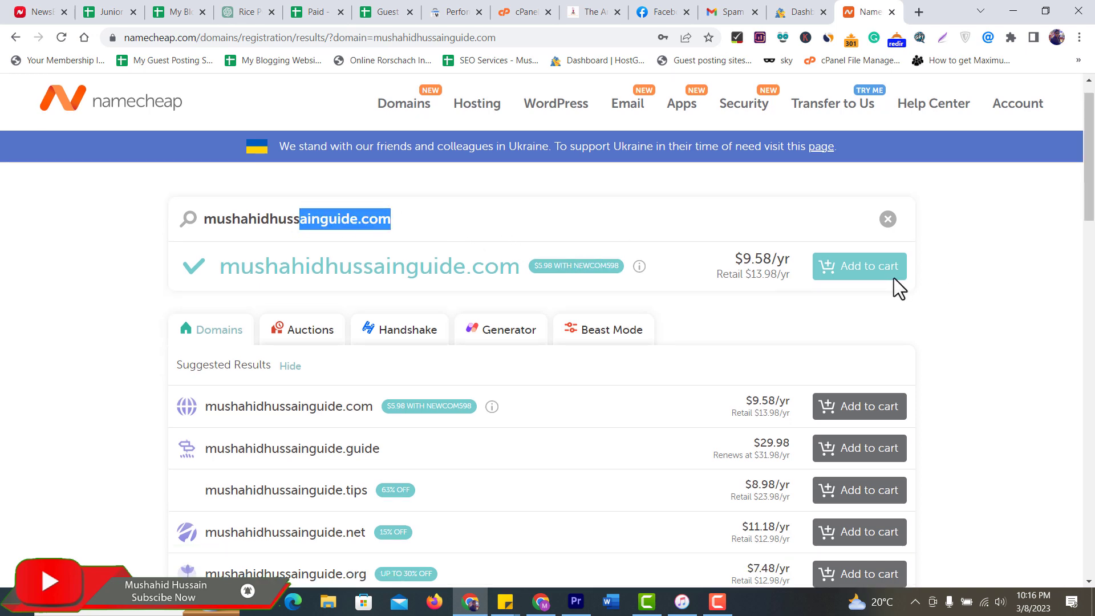
left_click_drag(1089, 186, 1089, 220)
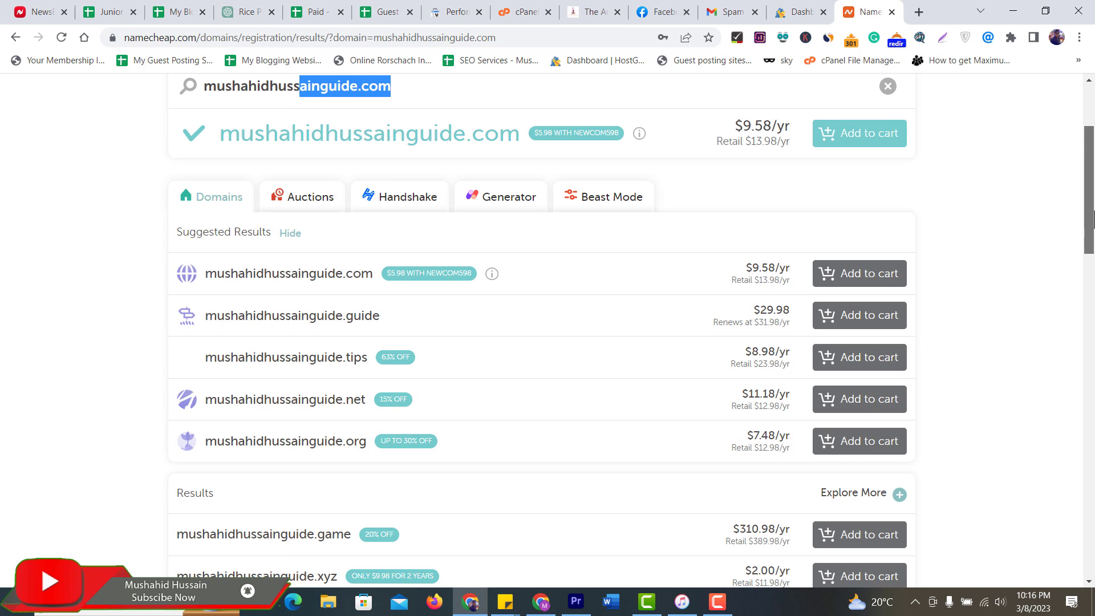
left_click_drag(554, 137, 532, 135)
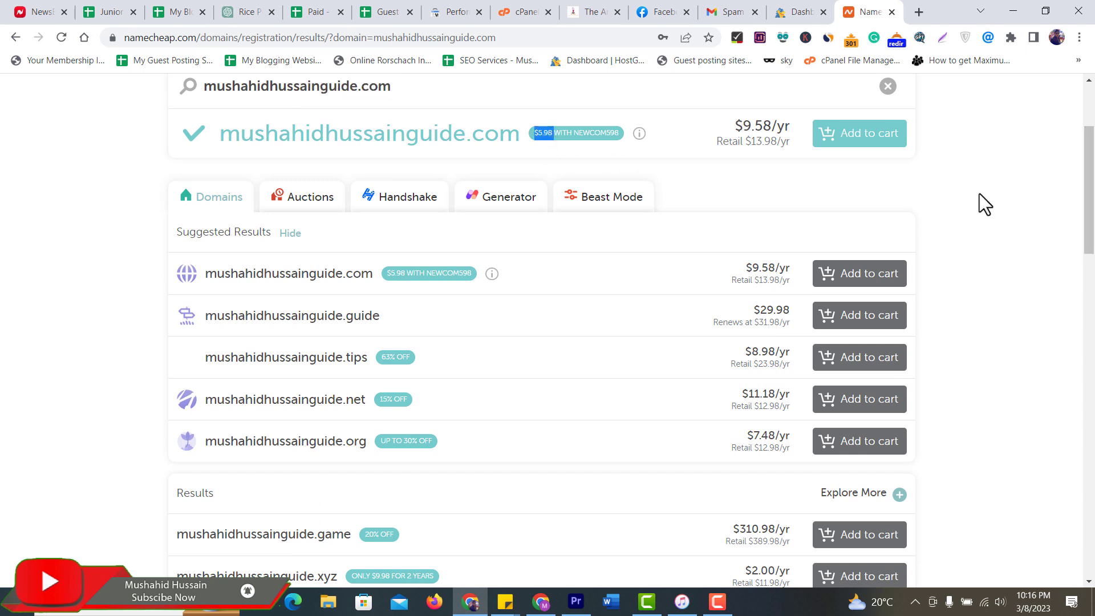
left_click_drag(1089, 188, 1089, 222)
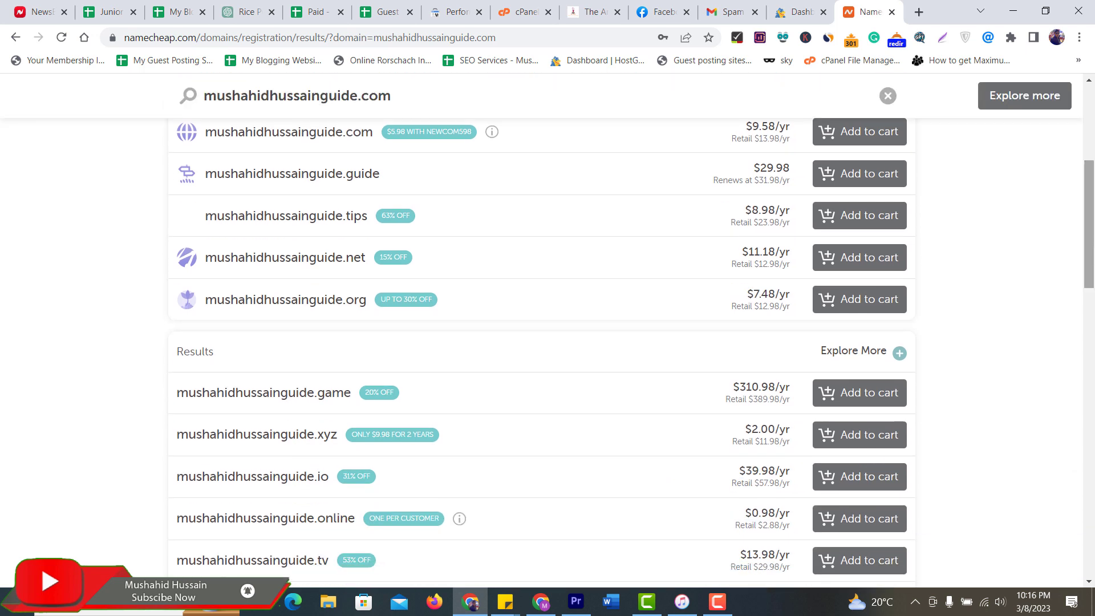
scroll(693, 334, "down", 5)
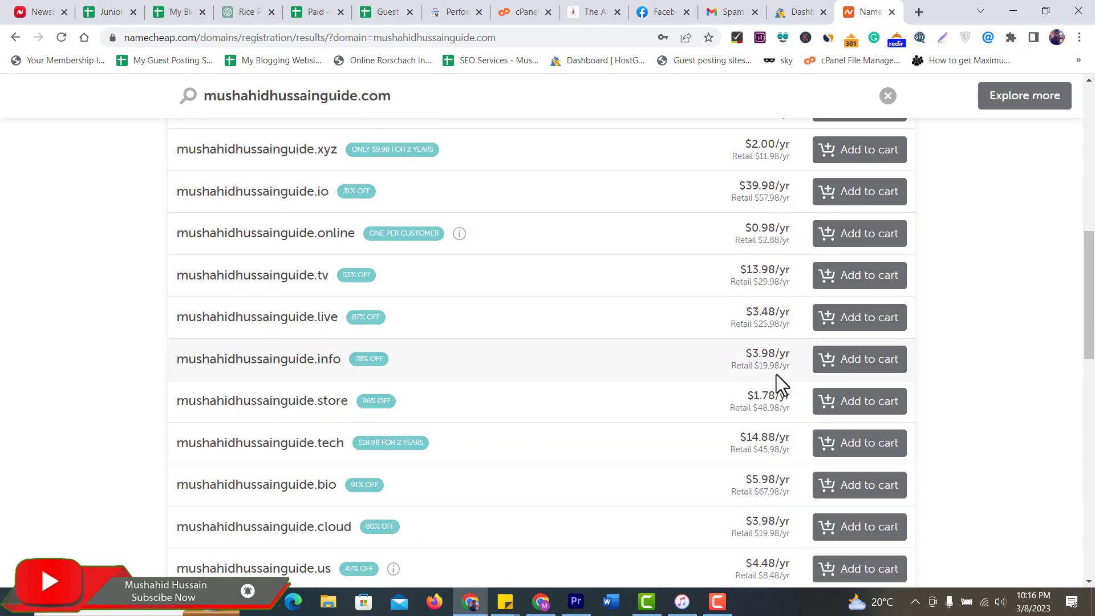
left_click_drag(775, 353, 740, 354)
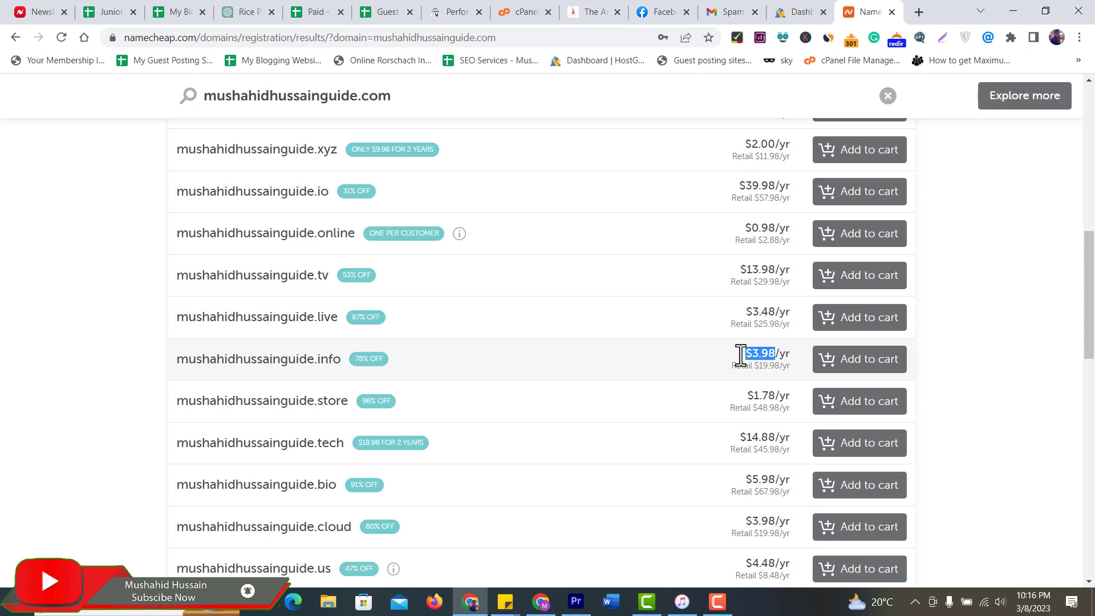
triple_click(318, 359)
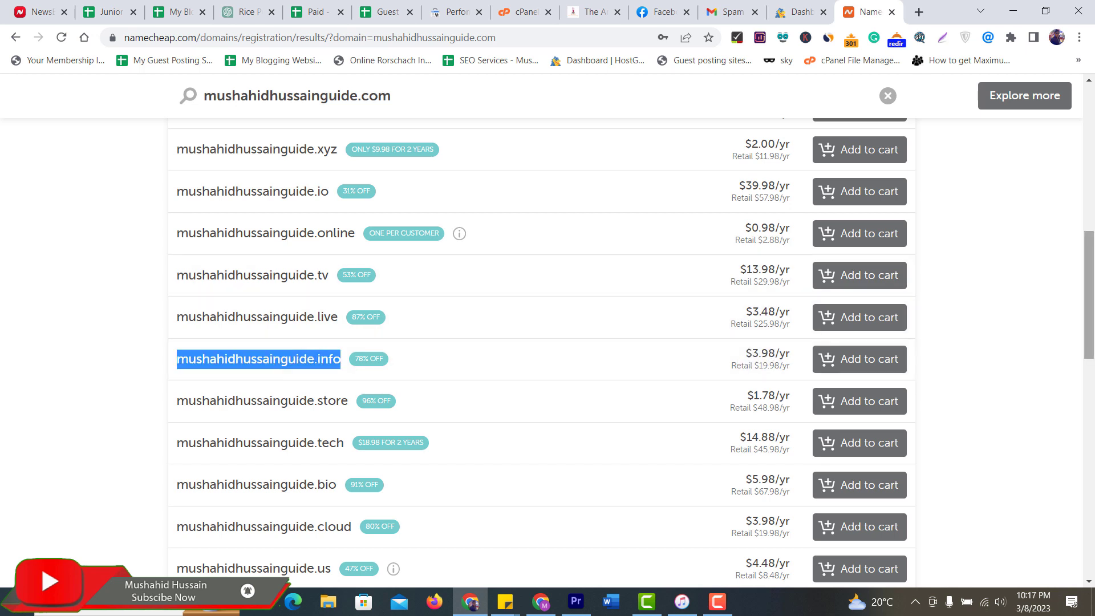
left_click_drag(1090, 265, 1090, 120)
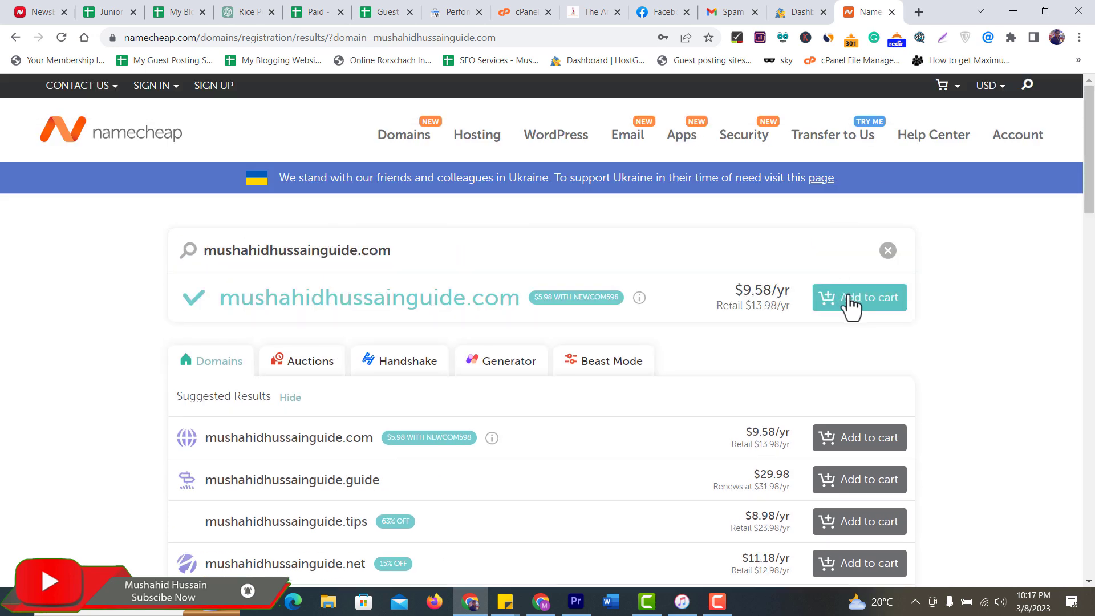
Add mushahidhussainguide.com to the cart and go to checkout
left_click(891, 302)
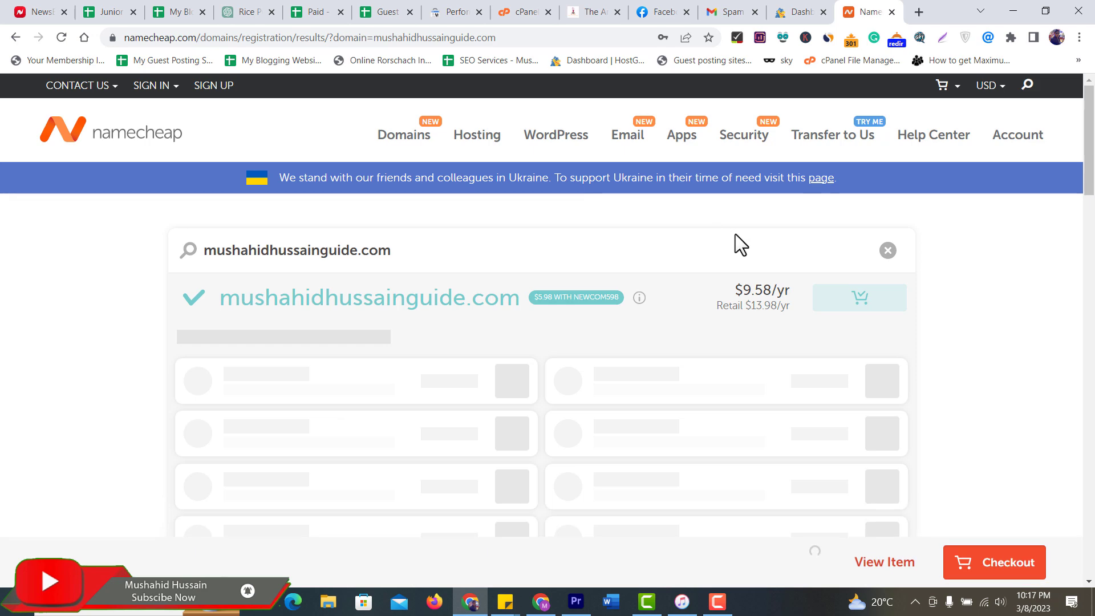
left_click(1020, 576)
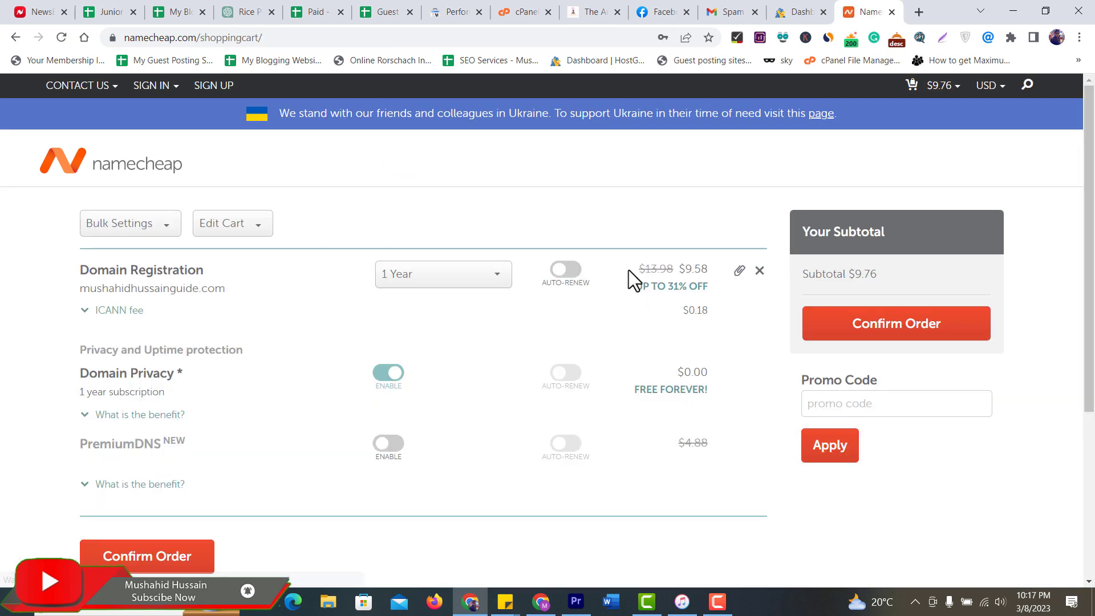
scroll(483, 274, "down", 1)
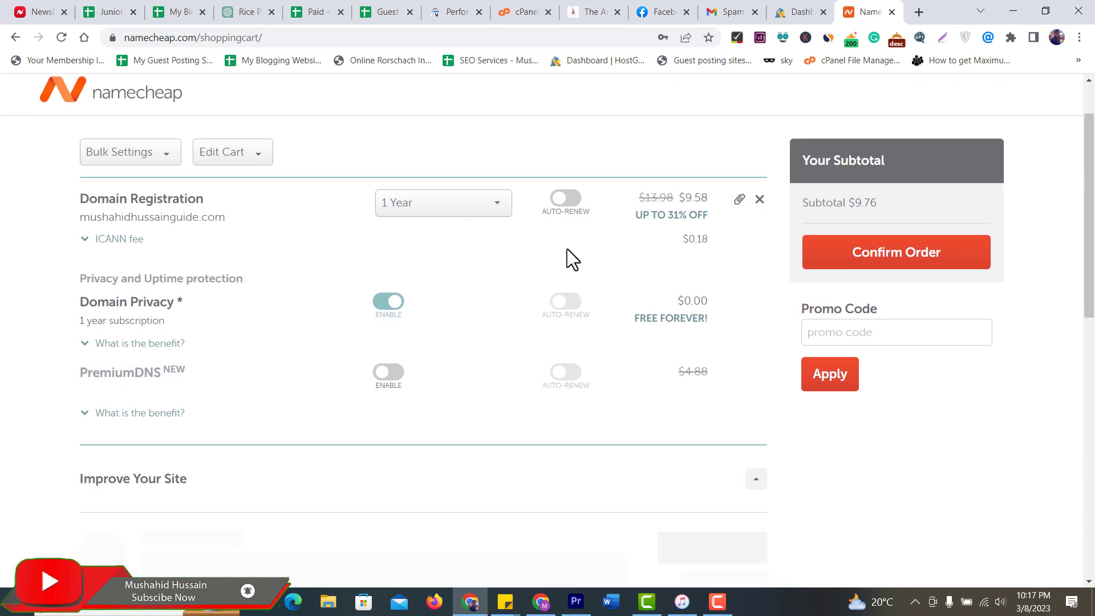
Keep the 1 Year registration and confirm the $9.76 order
left_click(470, 210)
left_click(521, 250)
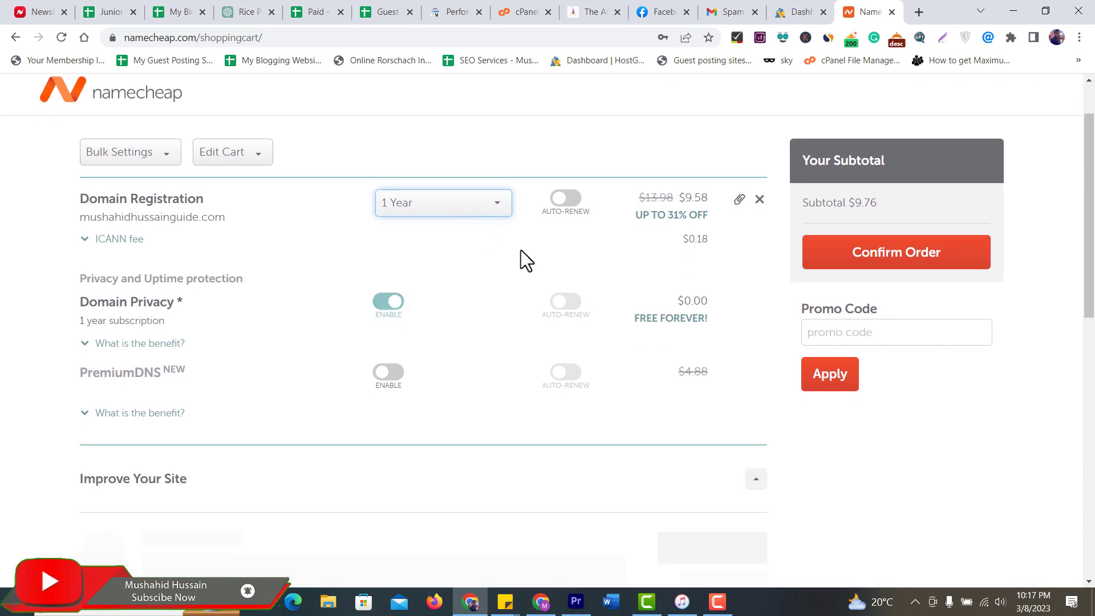
scroll(509, 299, "down", 1)
scroll(457, 285, "down", 12)
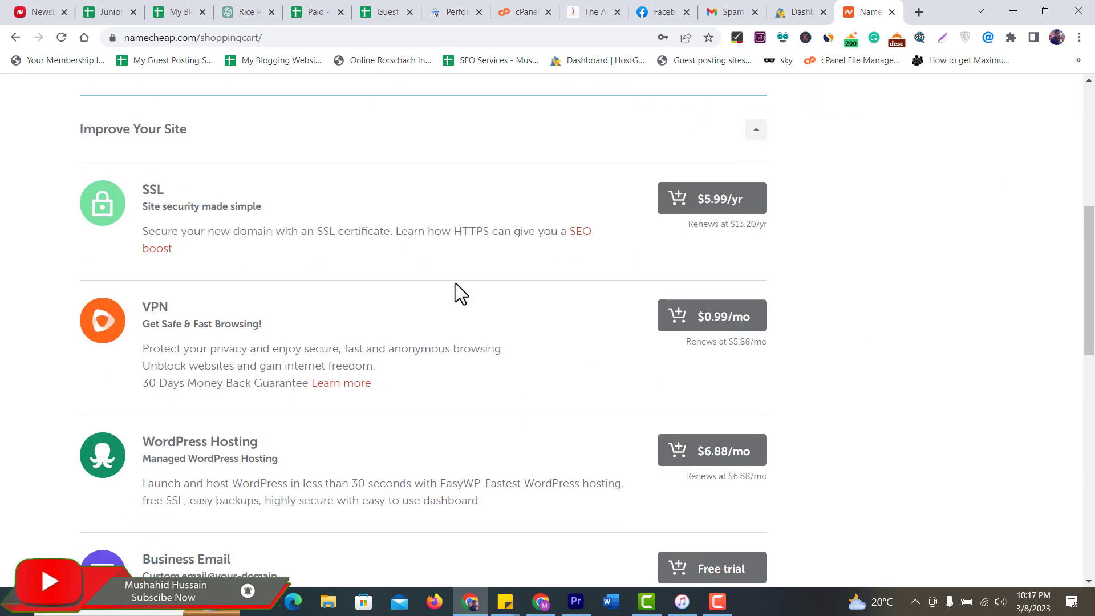
scroll(464, 300, "up", 15)
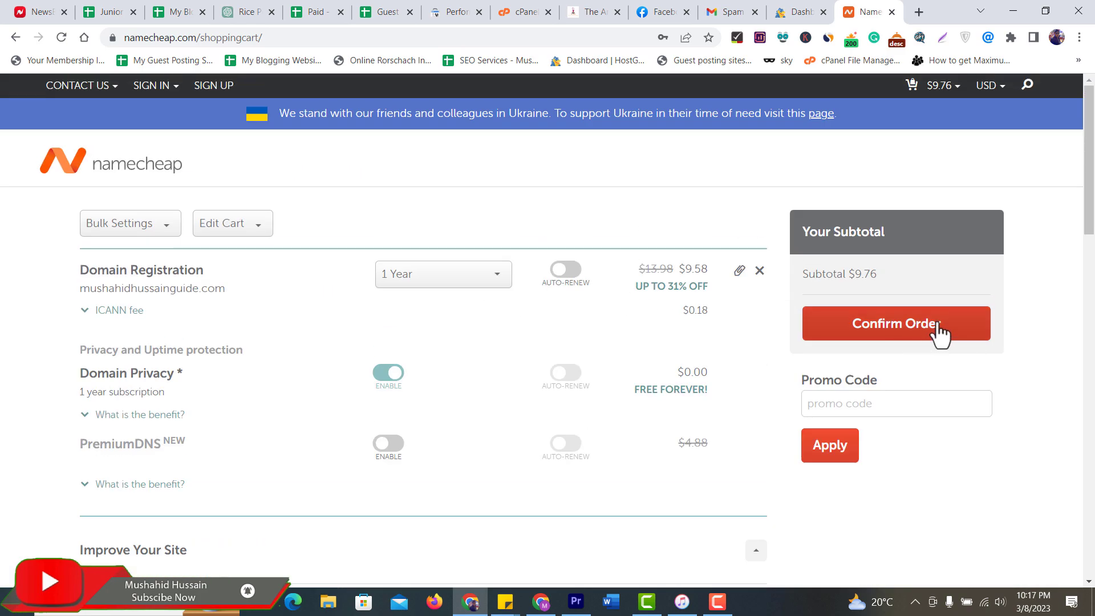
left_click(912, 334)
left_click(883, 408)
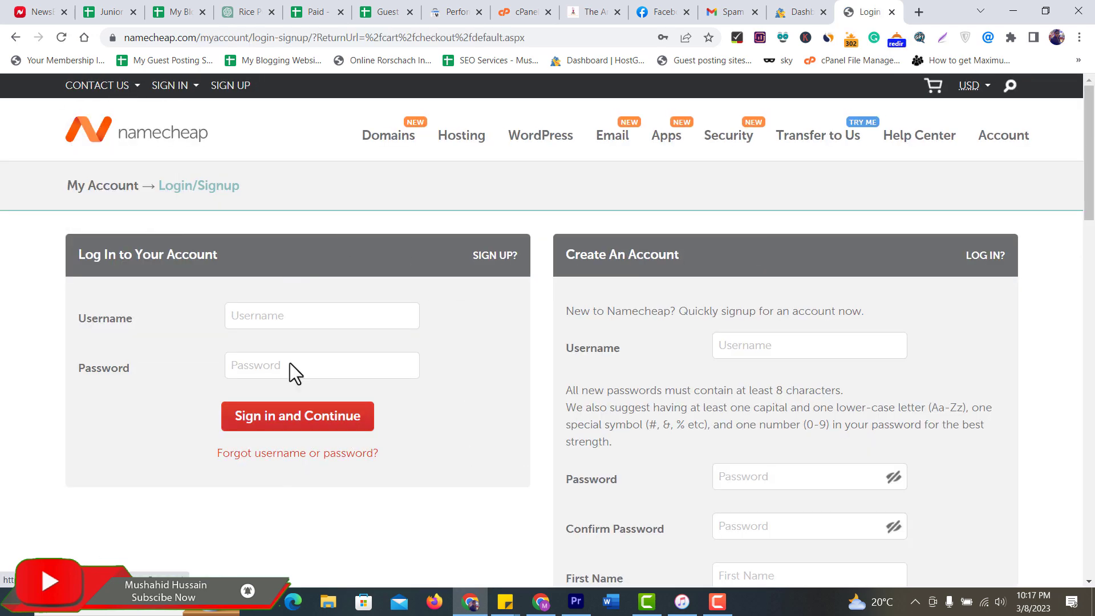
Sign in to Namecheap with the saved account login and continue
left_click(307, 313)
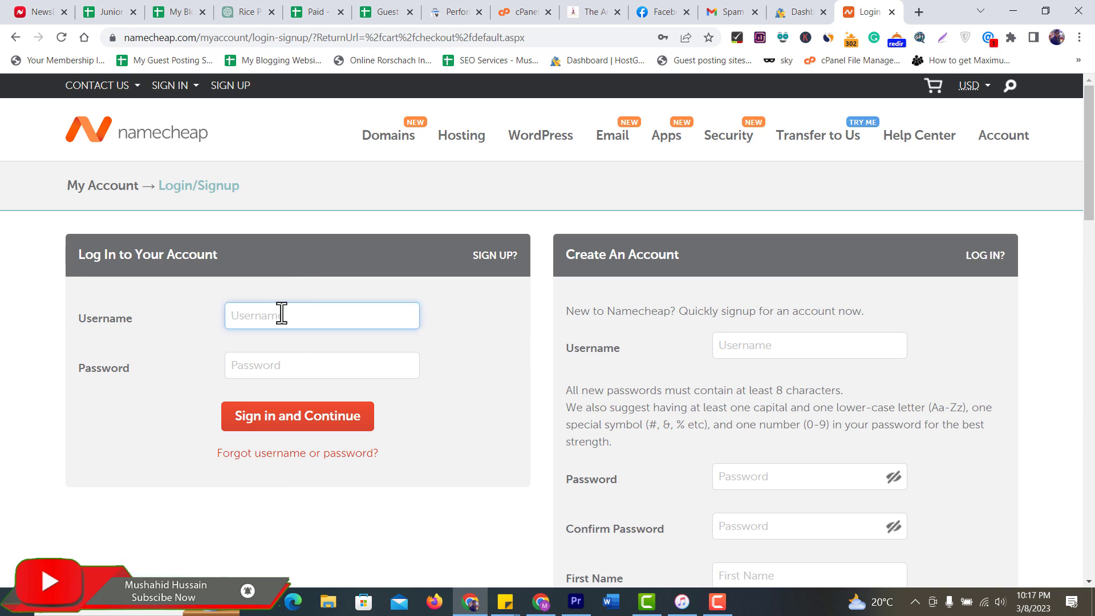
left_click(301, 368)
left_click(505, 317)
left_click(320, 422)
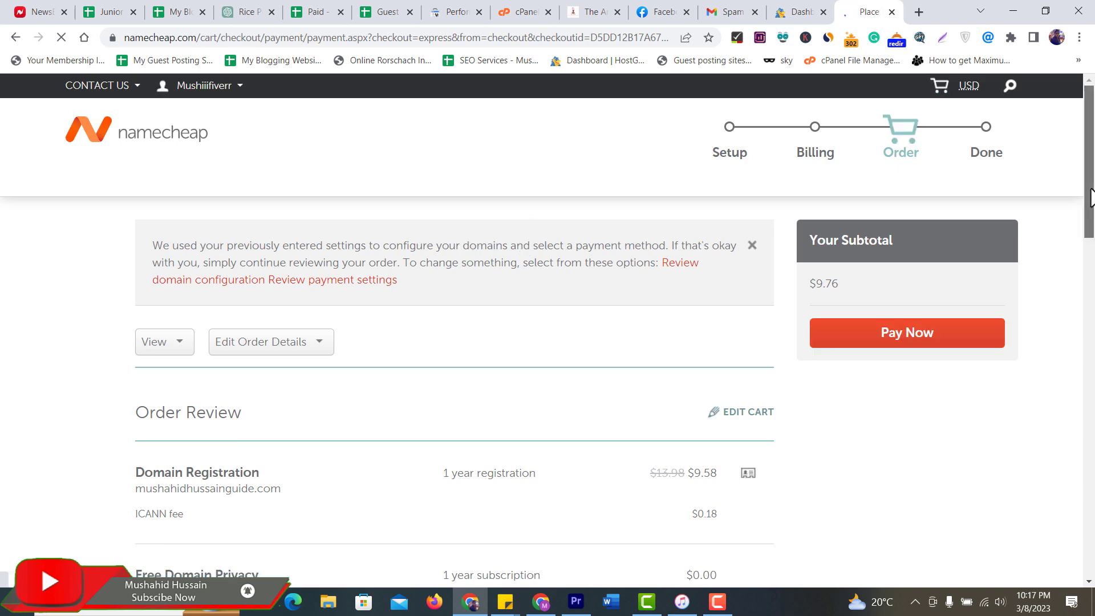
Dismiss Chrome's password breach warning and go back to domain search without paying
left_click_drag(1091, 198, 1092, 202)
scroll(790, 134, "down", 1)
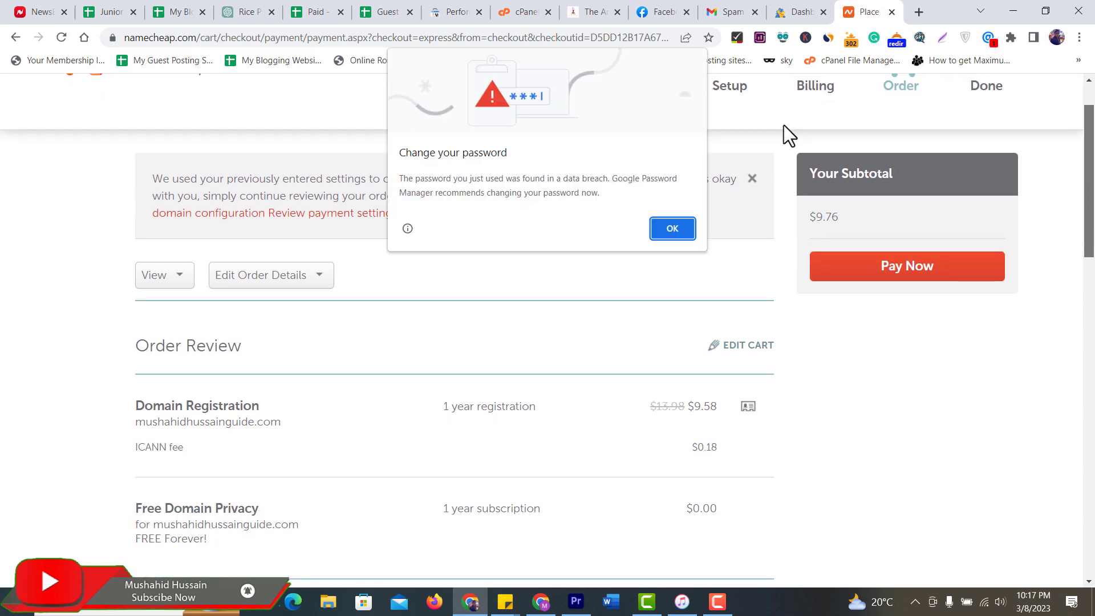
left_click(672, 228)
mouse_move(1091, 167)
left_mouse_down()
mouse_move(1091, 283)
mouse_move(1092, 181)
left_mouse_up()
left_click(16, 37)
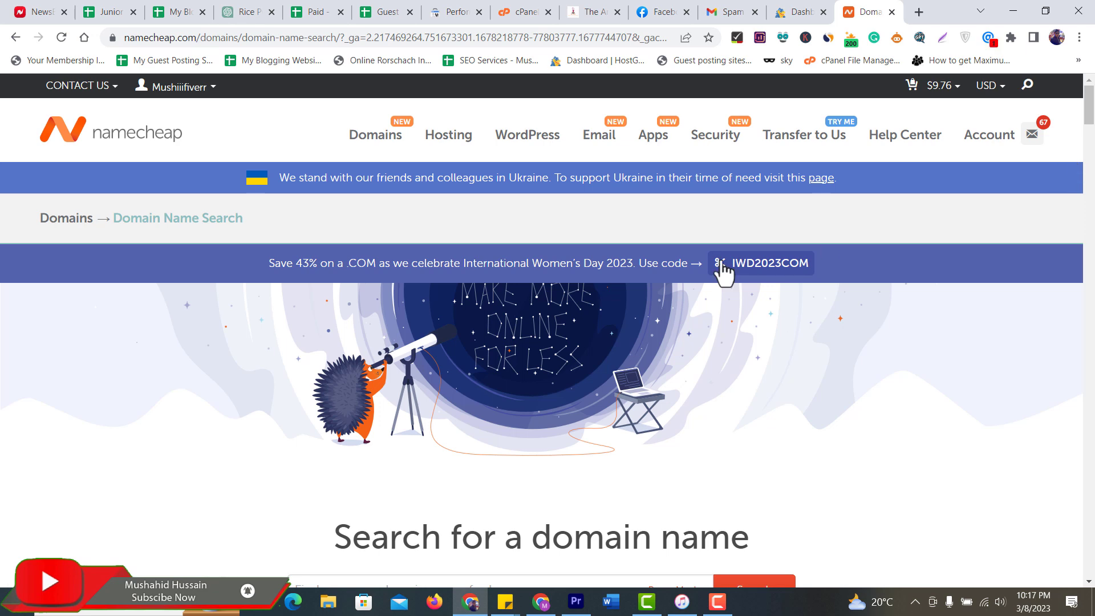
Search for mushahidhussainguide.info, mistyped with a comma before 'info'
scroll(558, 336, "down", 3)
scroll(555, 331, "down", 3)
left_click(550, 303)
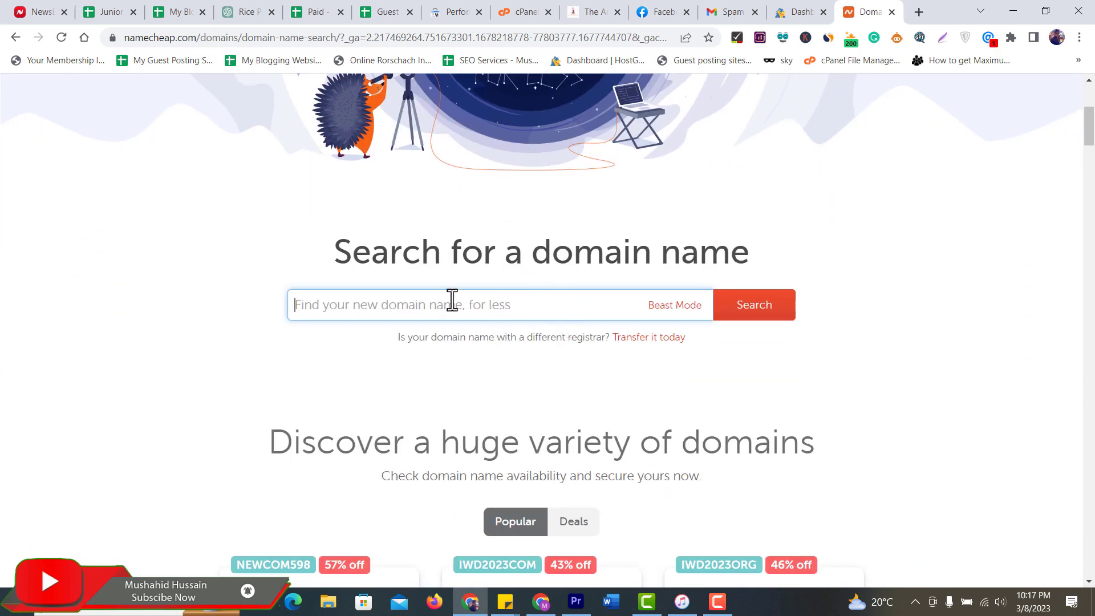
type("mushahidhussainguide")
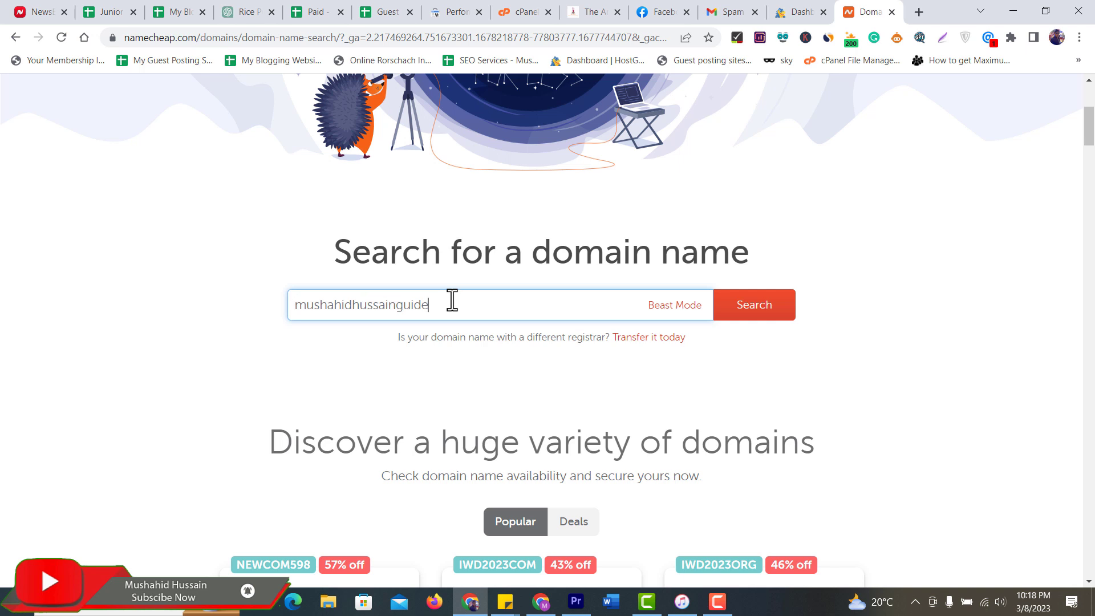
type(",info")
key("Return")
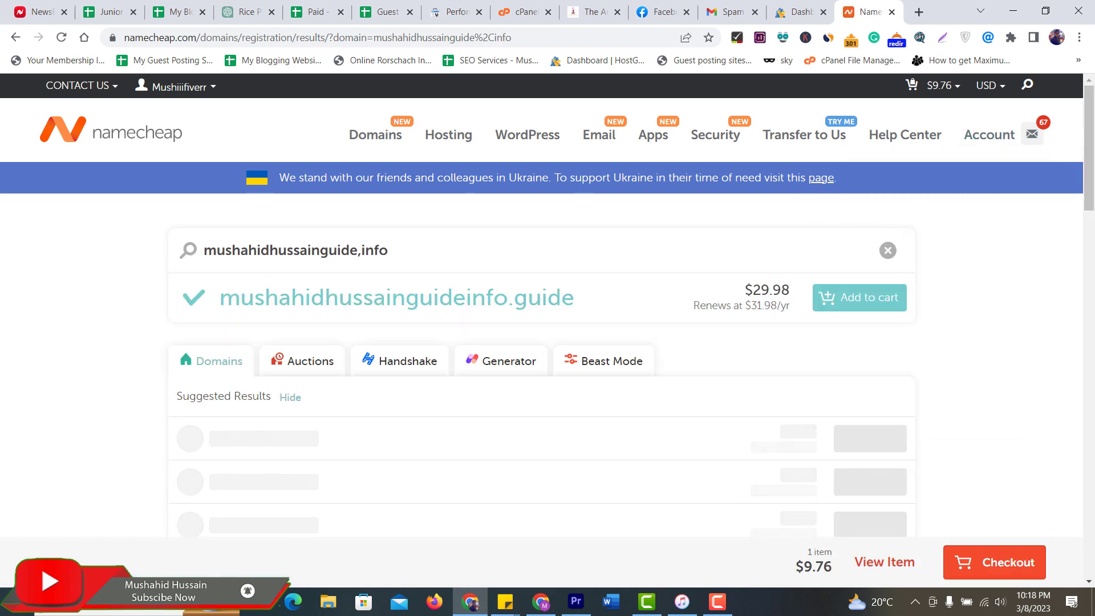
Fix the comma to a dot, rerun the search, and add mushahidhussainguide.info to the cart
left_click(361, 251)
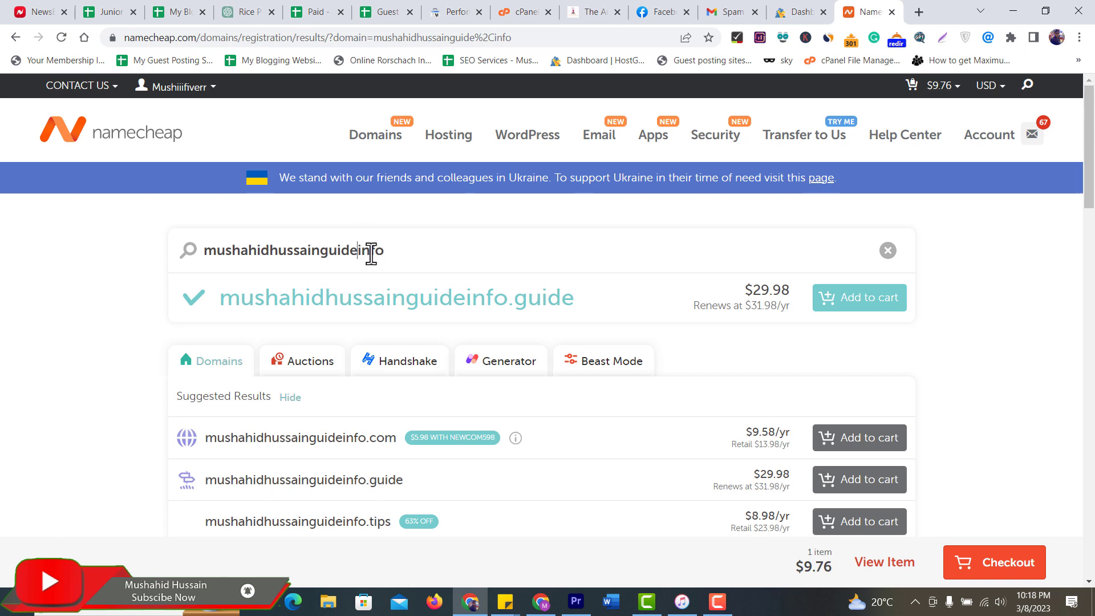
key("BackSpace")
type(".")
key("Return")
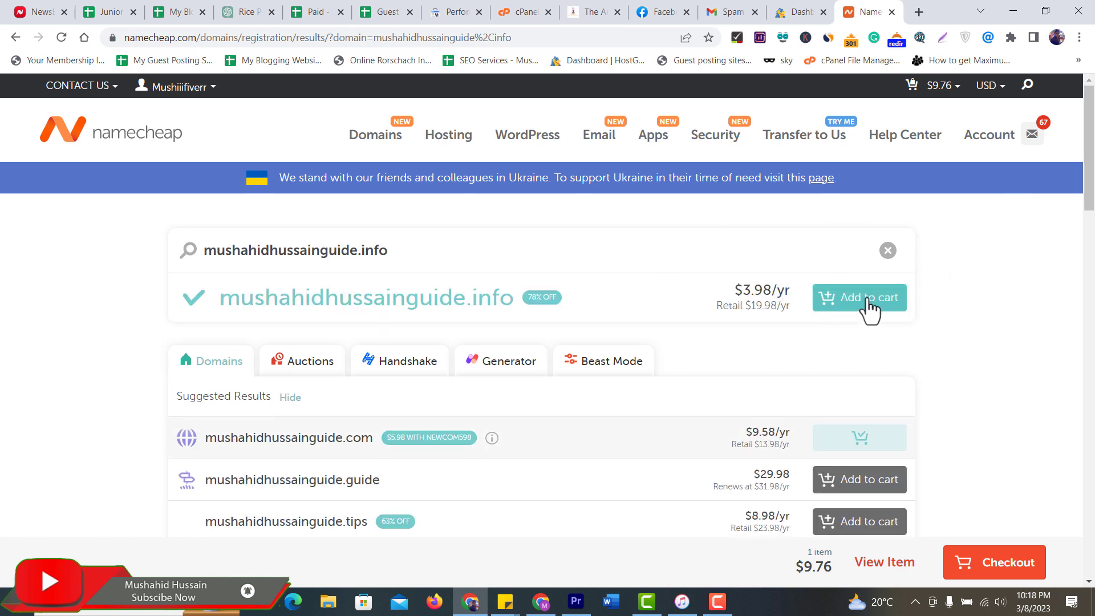
left_click(866, 308)
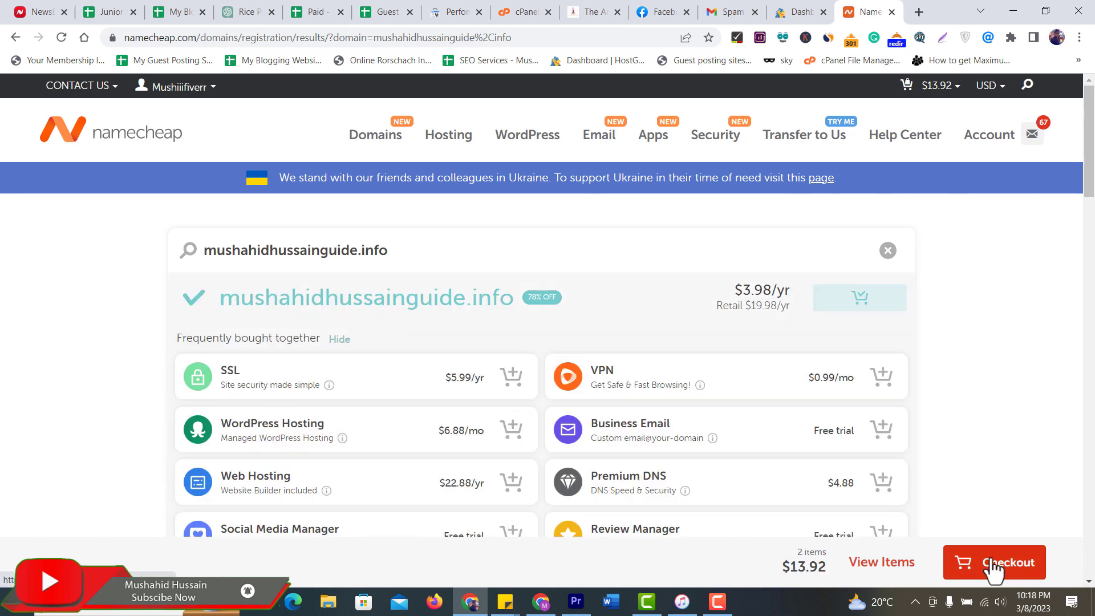
Proceed to checkout and remove the .com domain from the cart
left_click(993, 561)
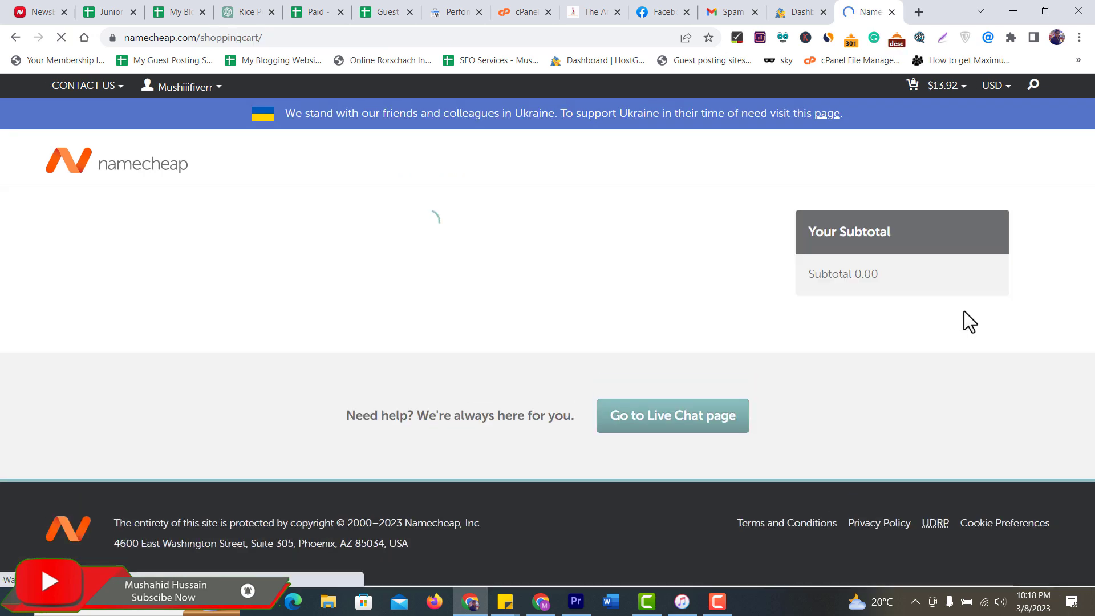
scroll(576, 306, "down", 3)
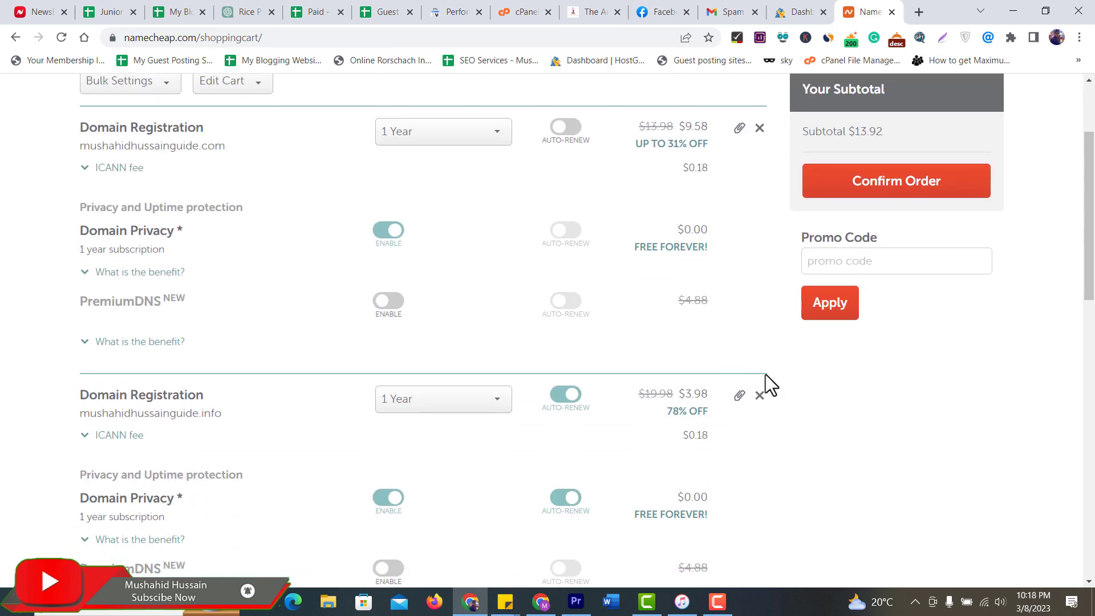
double_click(205, 147)
triple_click(215, 415)
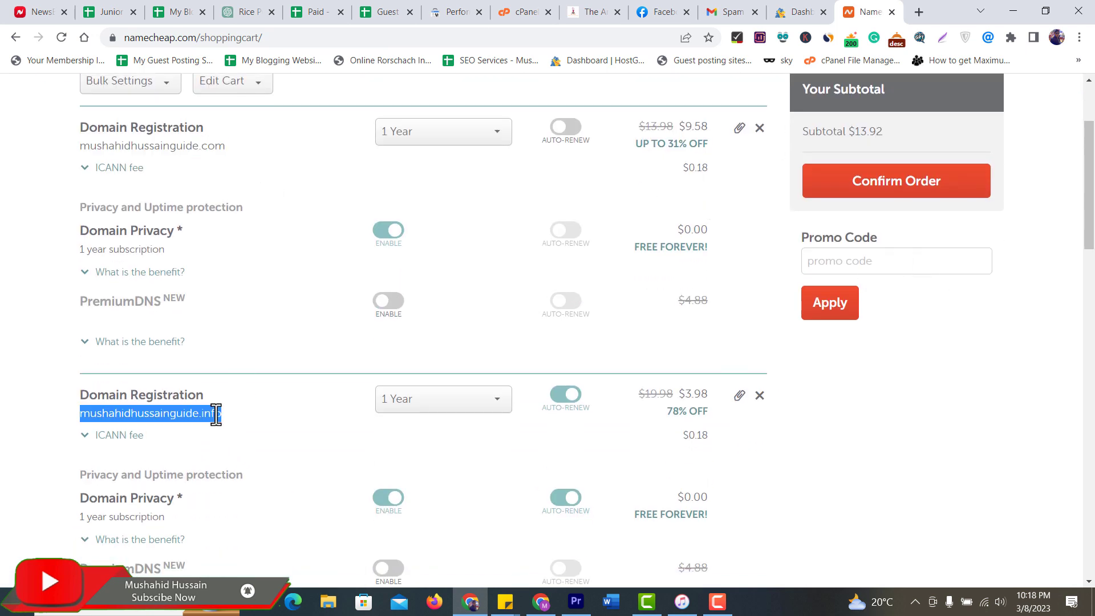
left_click(759, 127)
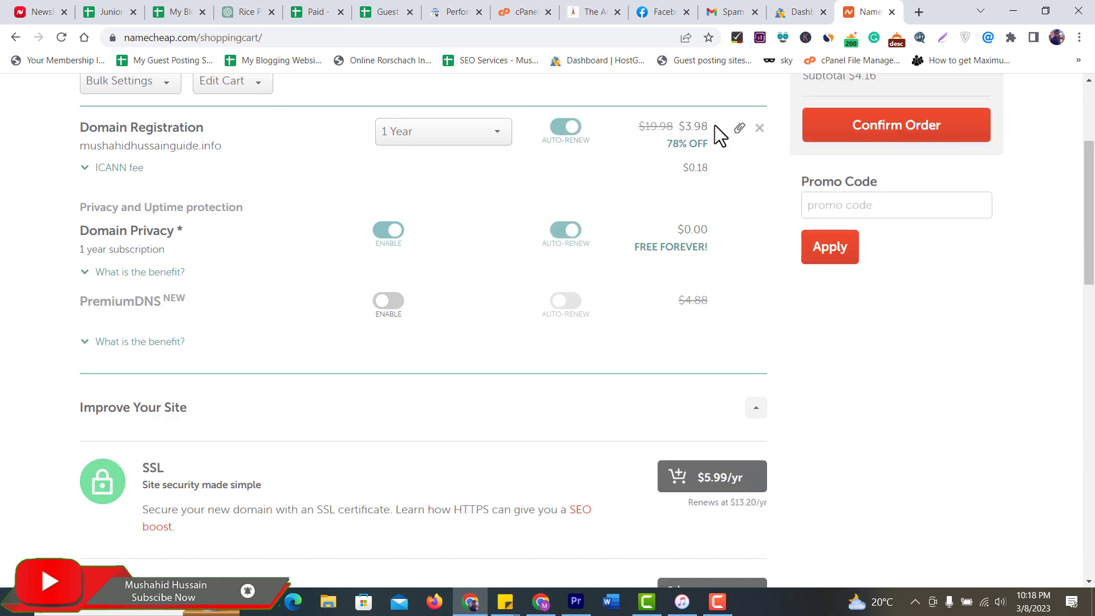
Confirm the order for mushahidhussainguide.info alone at a $4.16 subtotal
left_click(912, 206)
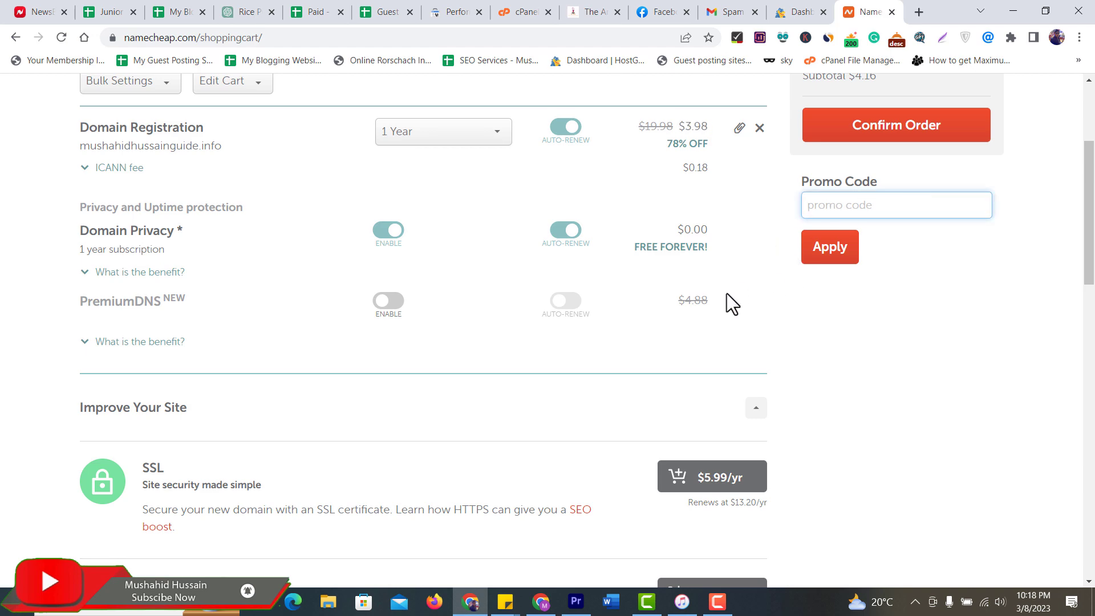
scroll(727, 293, "up", 3)
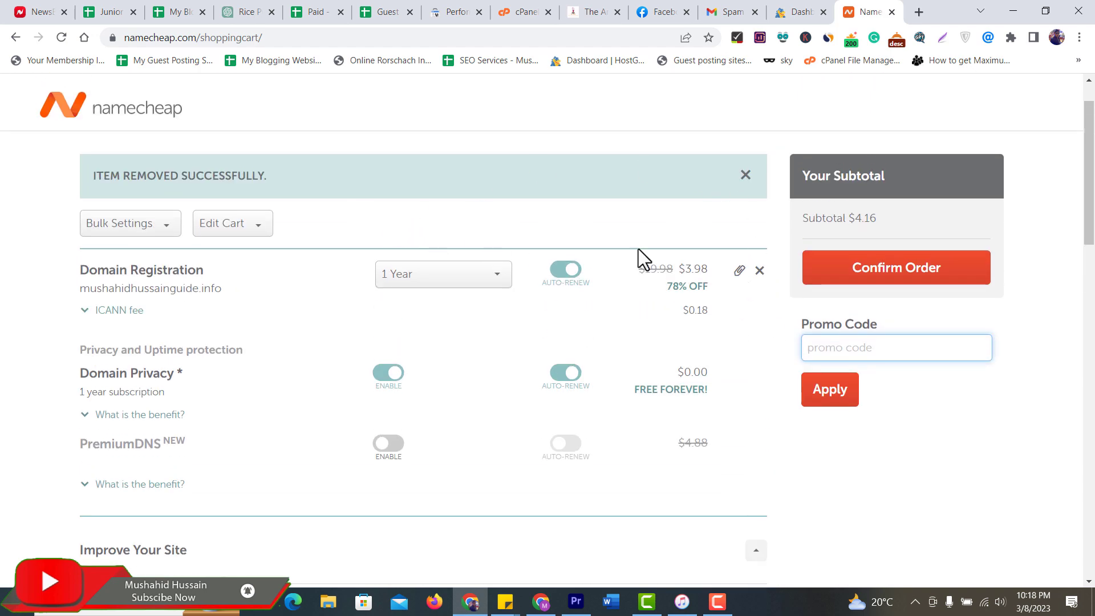
left_click_drag(878, 220, 846, 218)
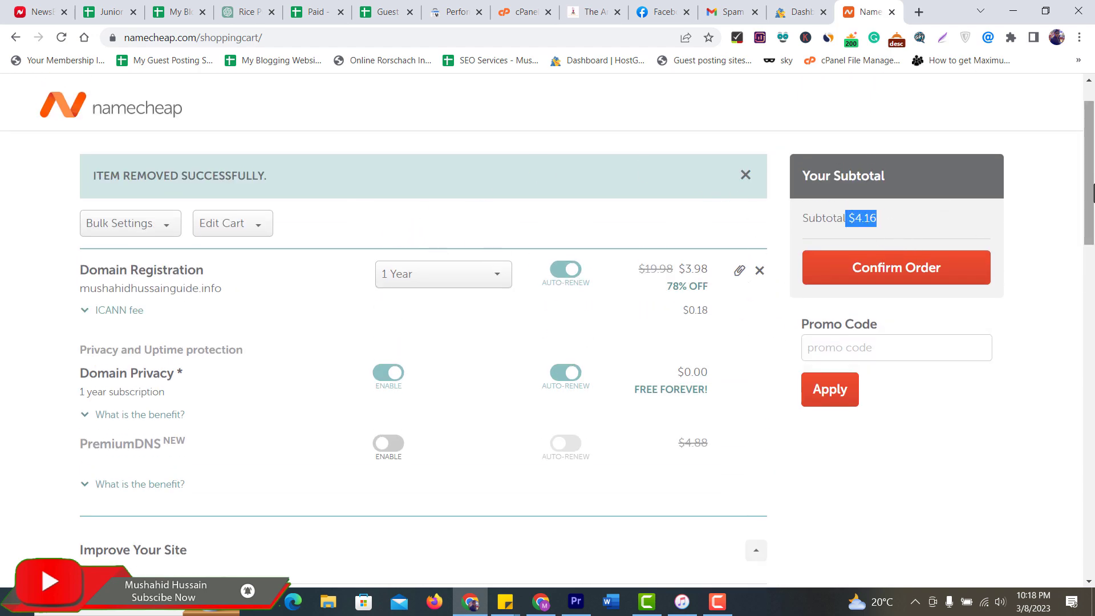
scroll(1092, 193, "down", 4)
scroll(857, 420, "up", 4)
left_click(981, 262)
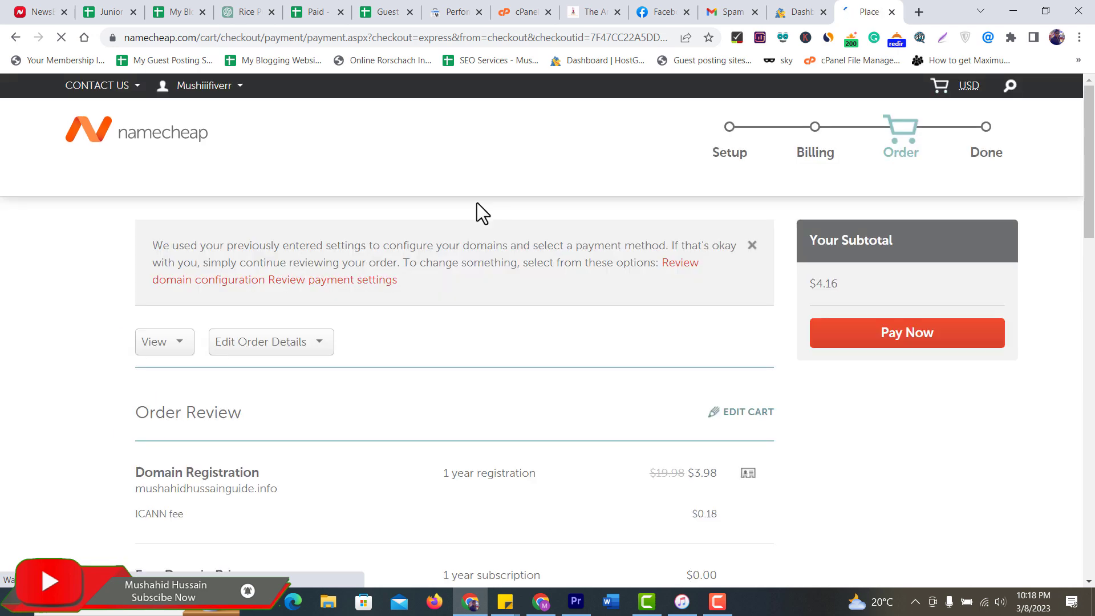
scroll(450, 277, "down", 3)
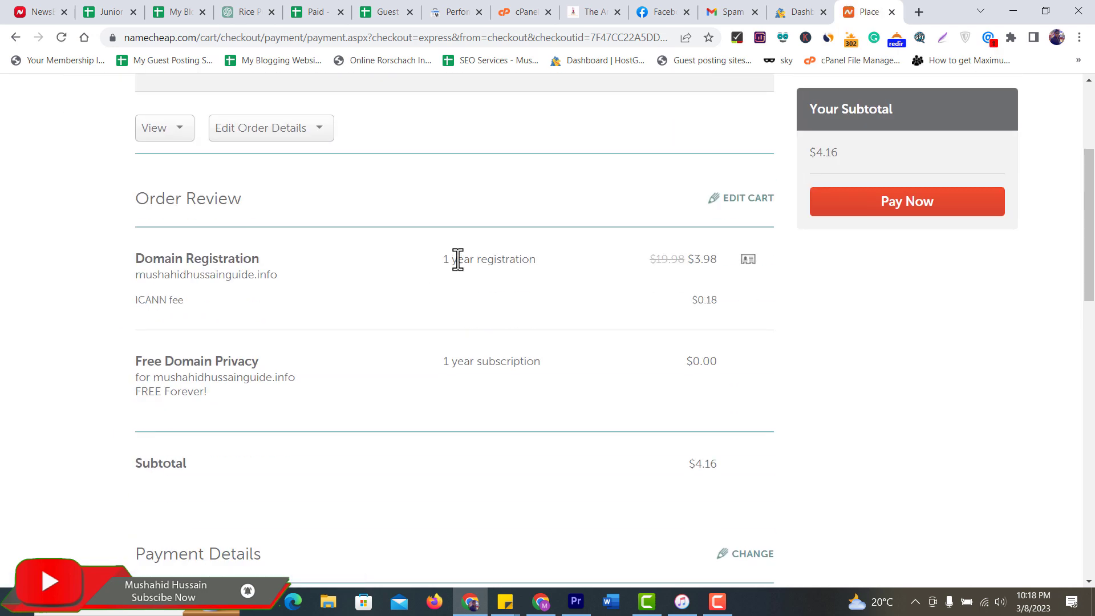
scroll(451, 271, "down", 5)
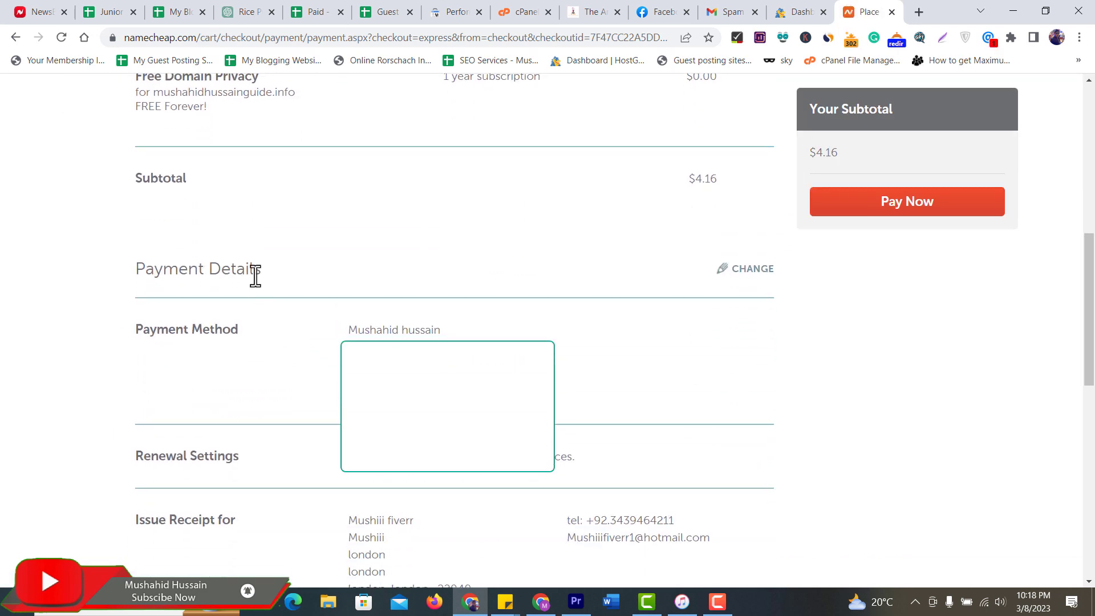
left_click_drag(253, 271, 136, 269)
left_click_drag(476, 338, 403, 336)
scroll(456, 280, "down", 3)
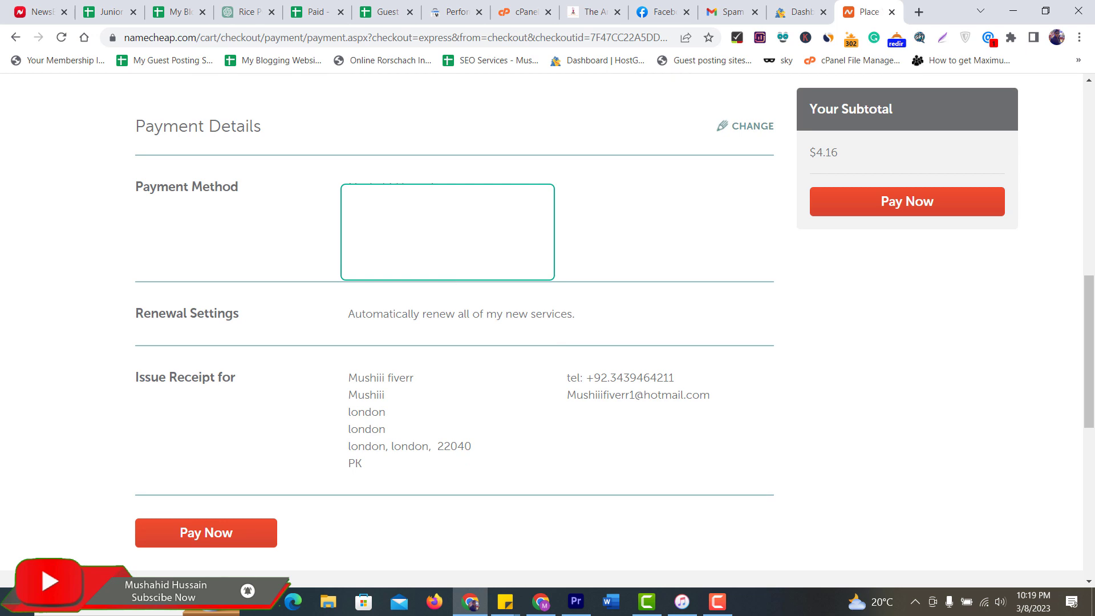
left_click_drag(415, 447, 342, 381)
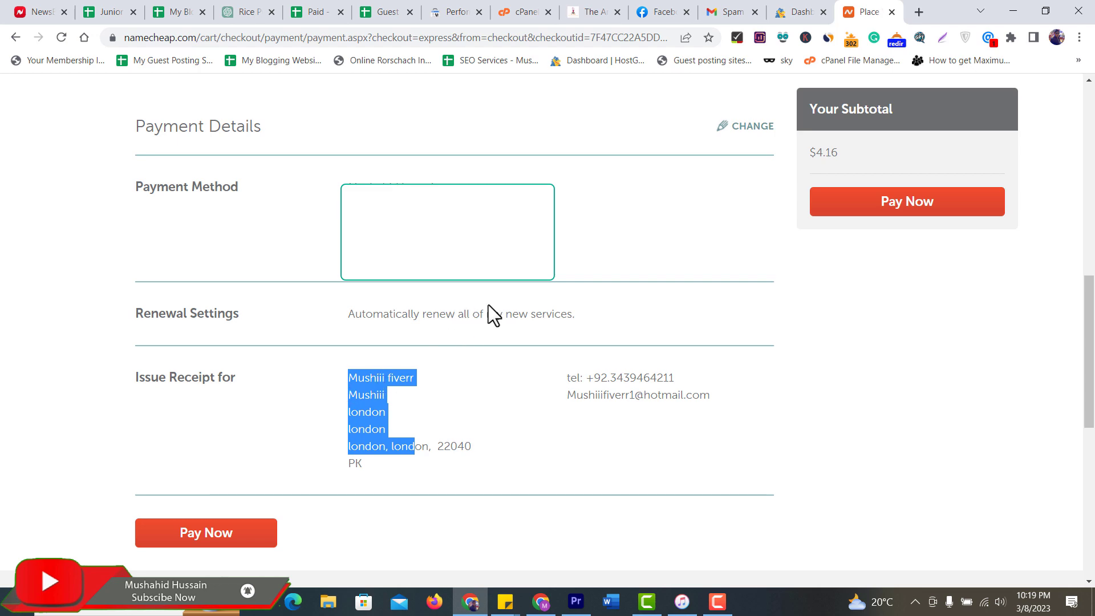
scroll(489, 313, "up", 4)
scroll(782, 351, "up", 4)
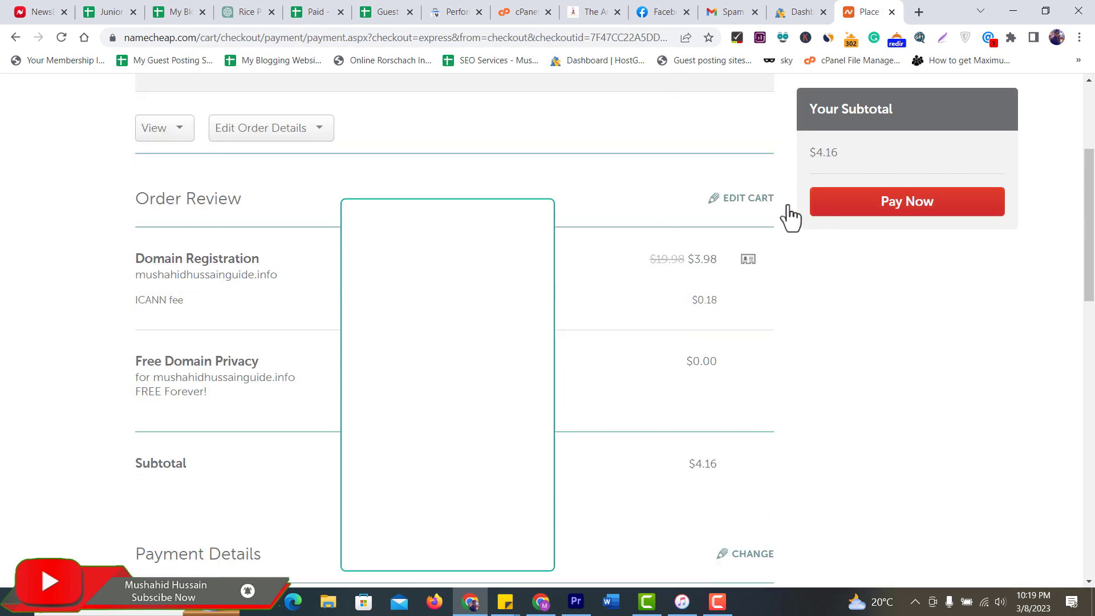
scroll(463, 366, "up", 4)
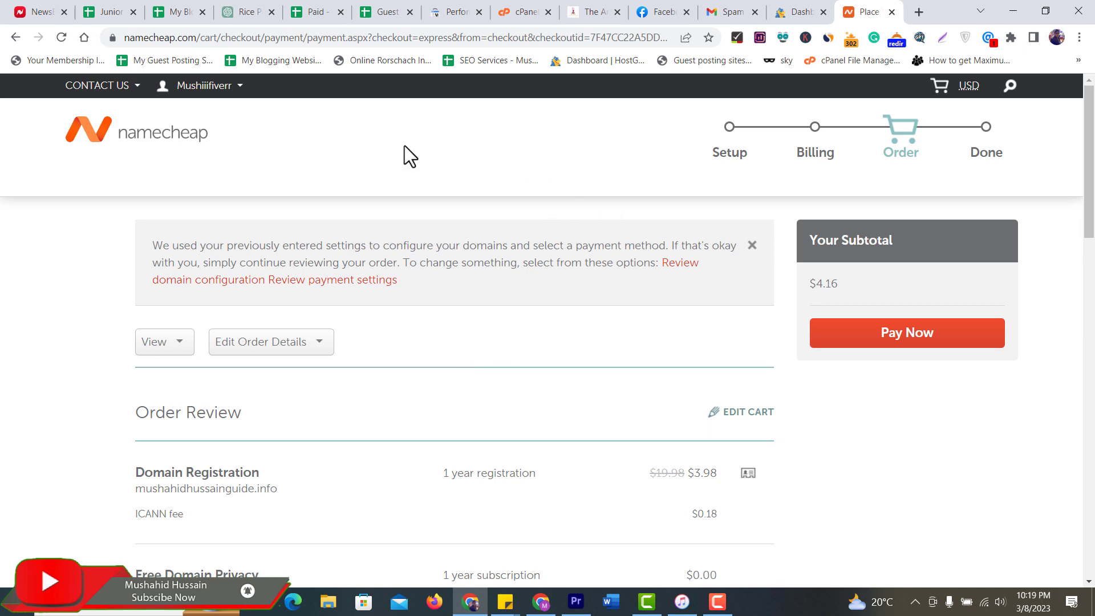
mouse_move(206, 94)
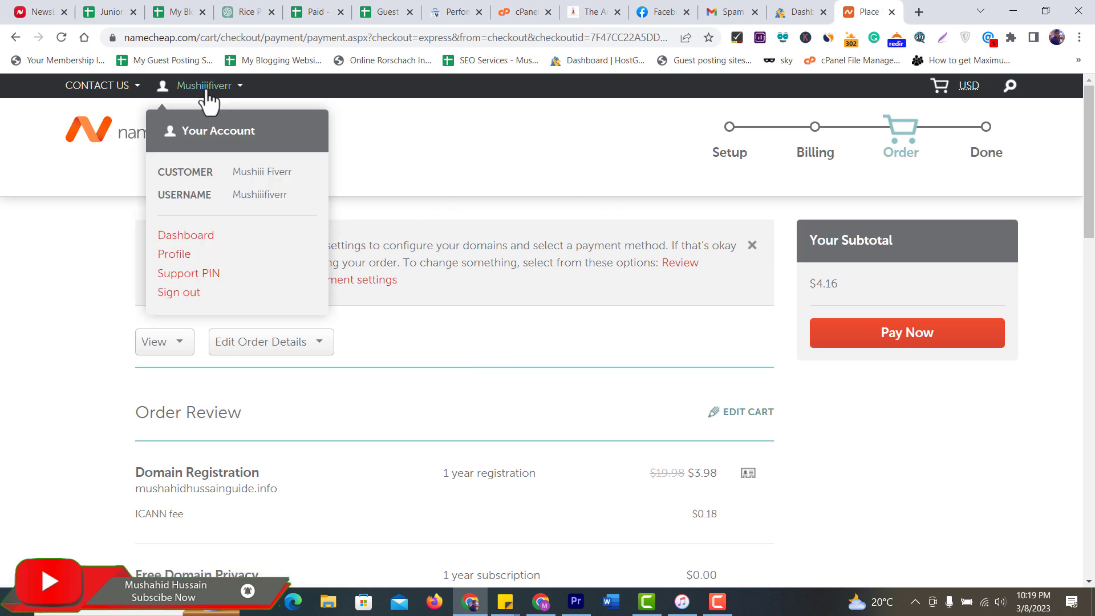
left_click(203, 237)
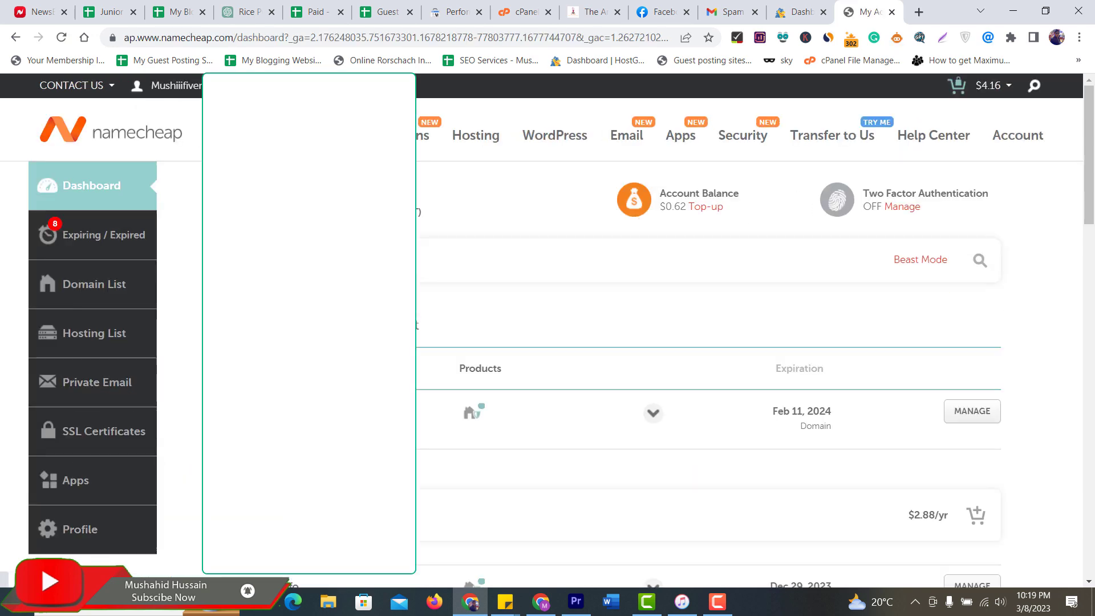
Scroll down the first page of the Domain List and open page 2
scroll(467, 268, "down", 5)
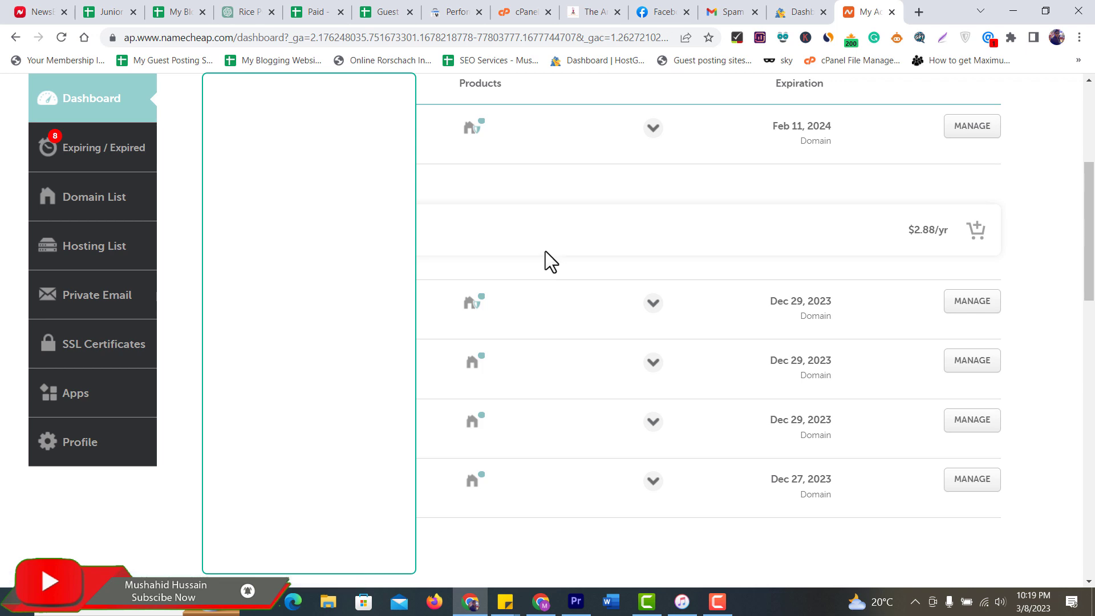
scroll(576, 236, "down", 5)
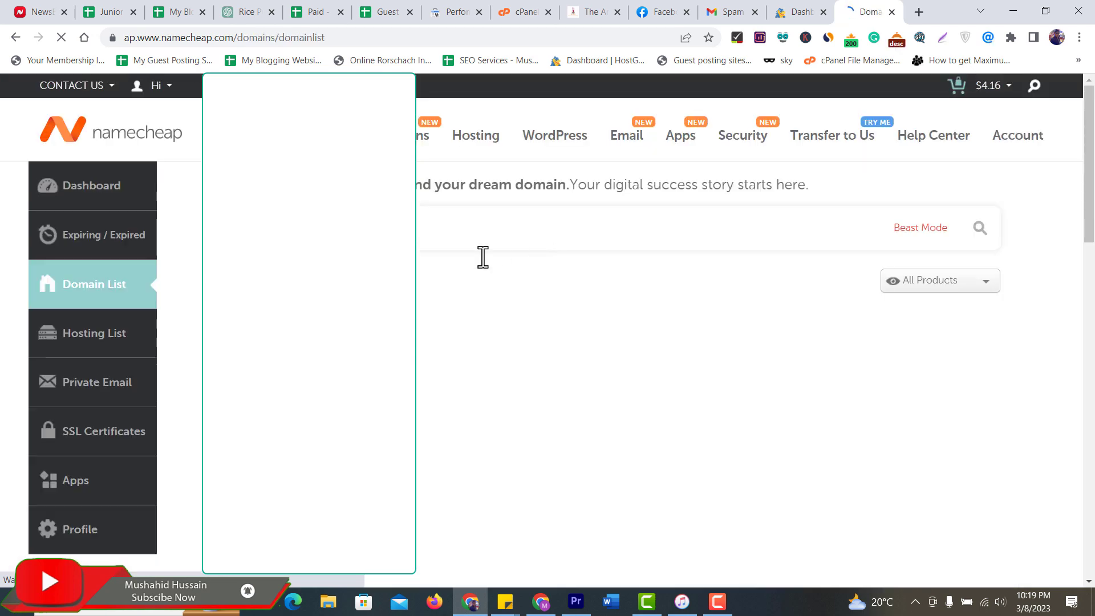
scroll(1092, 139, "down", 5)
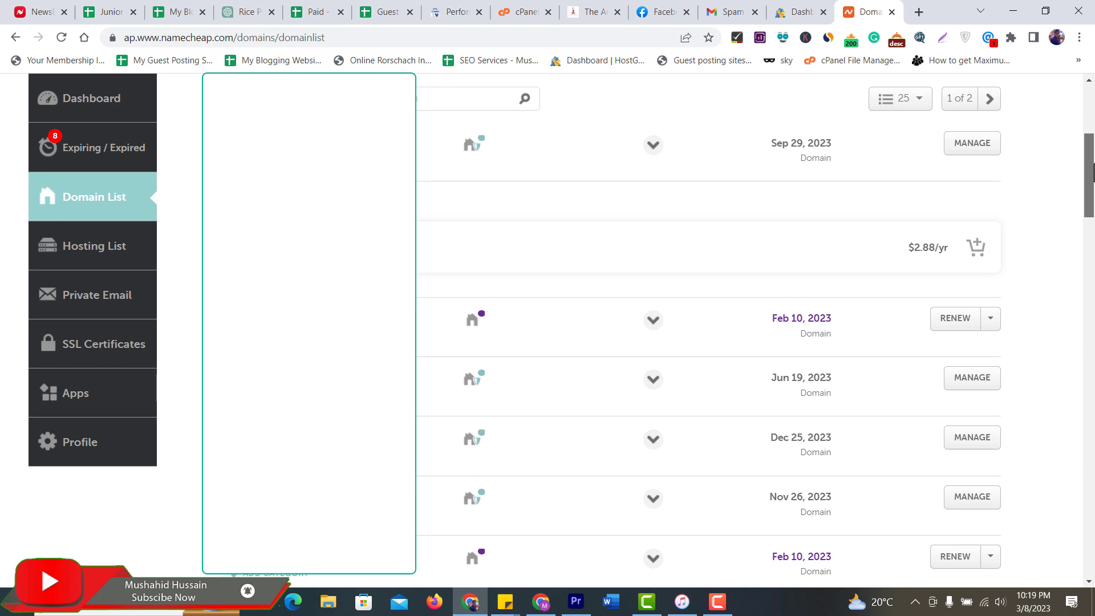
left_click_drag(1092, 174, 1092, 301)
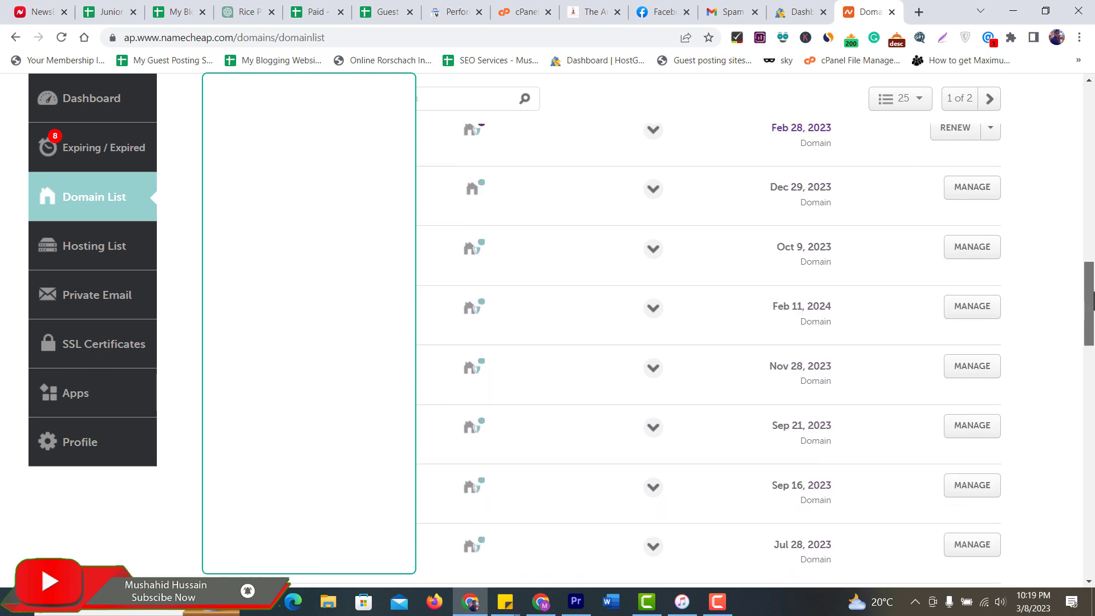
scroll(734, 340, "down", 6)
scroll(572, 369, "down", 6)
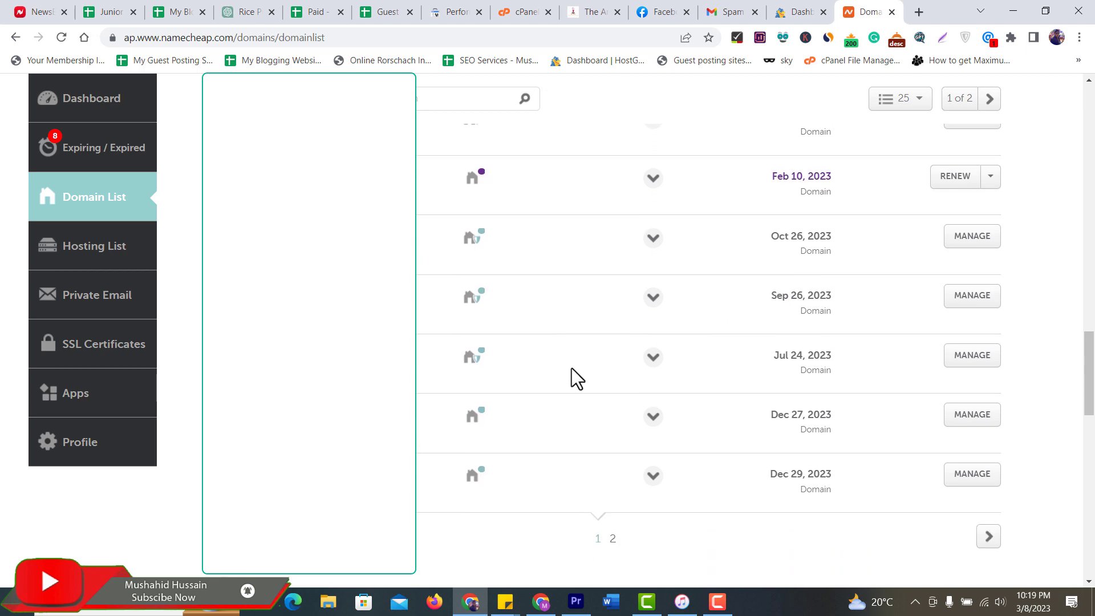
left_click(608, 398)
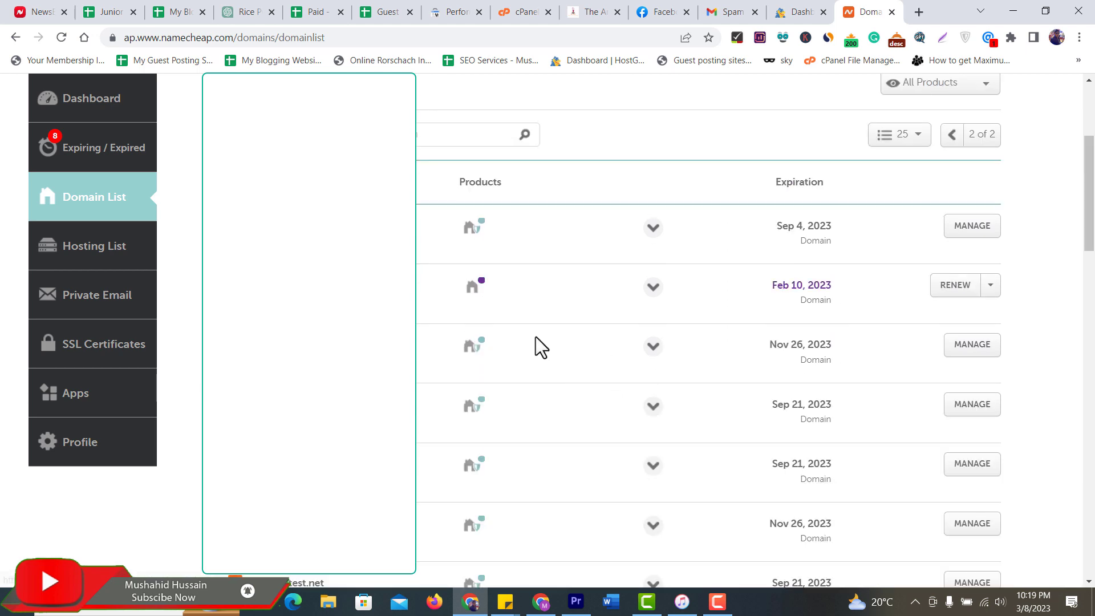
Look over page 2's domains, several expired Feb 10, 2023, then return to page 1
scroll(538, 342, "down", 3)
scroll(453, 320, "down", 5)
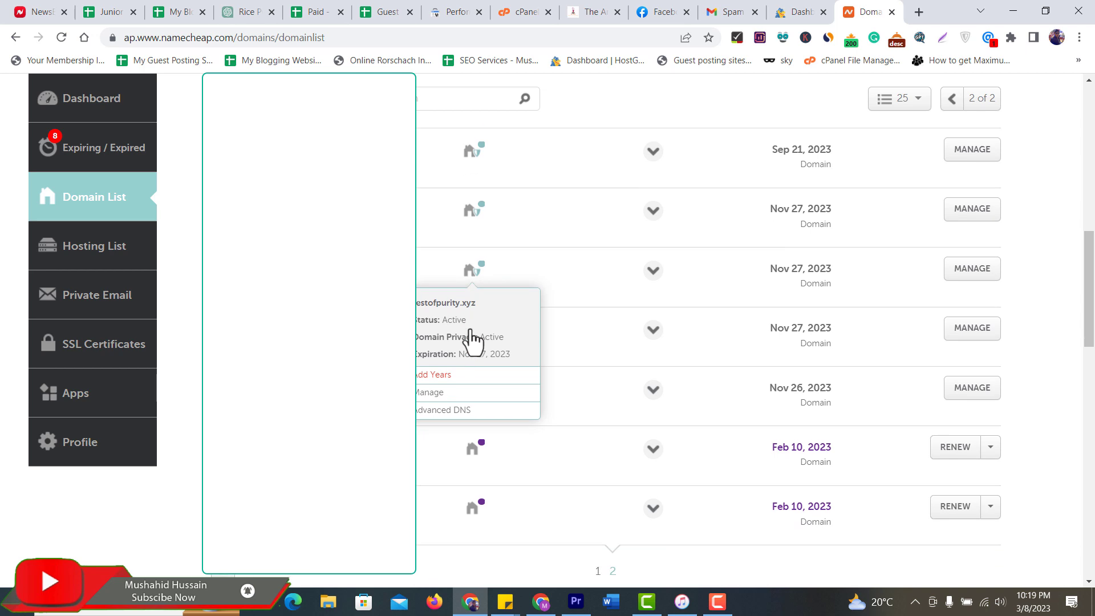
scroll(571, 388, "up", 6)
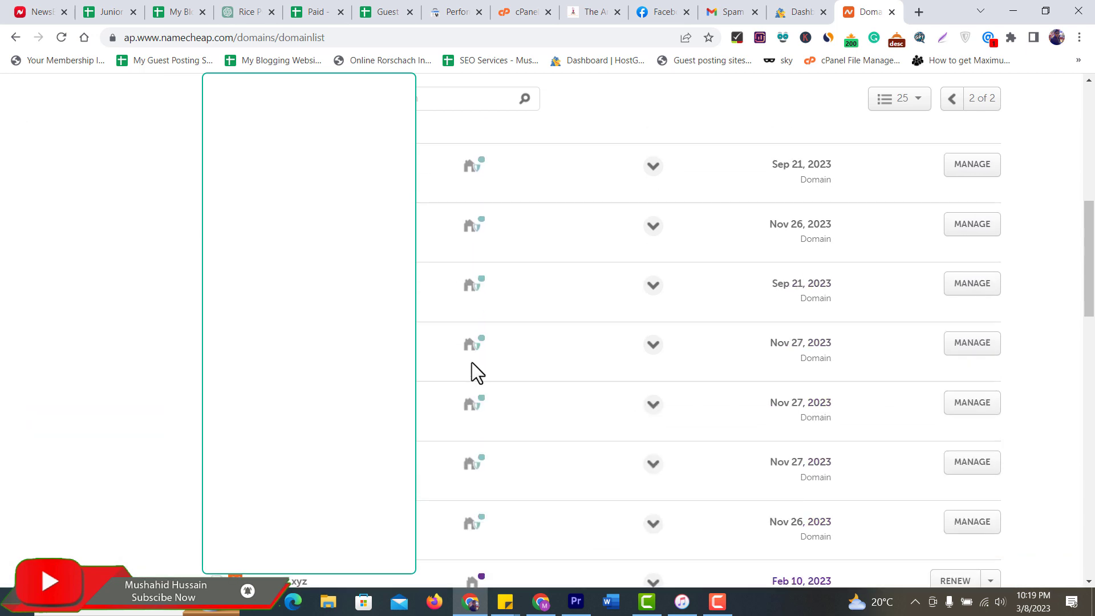
scroll(596, 382, "down", 7)
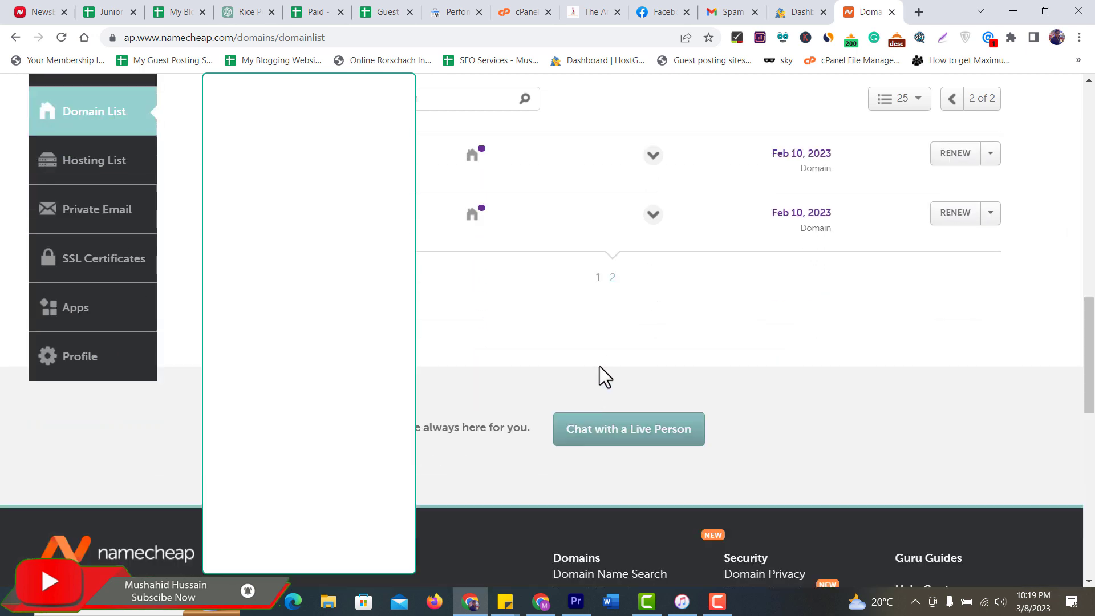
left_click(598, 278)
Manage the Sep 29, 2023 domain and select its first Custom DNS nameserver, cns83.hostgator.com
left_click(986, 225)
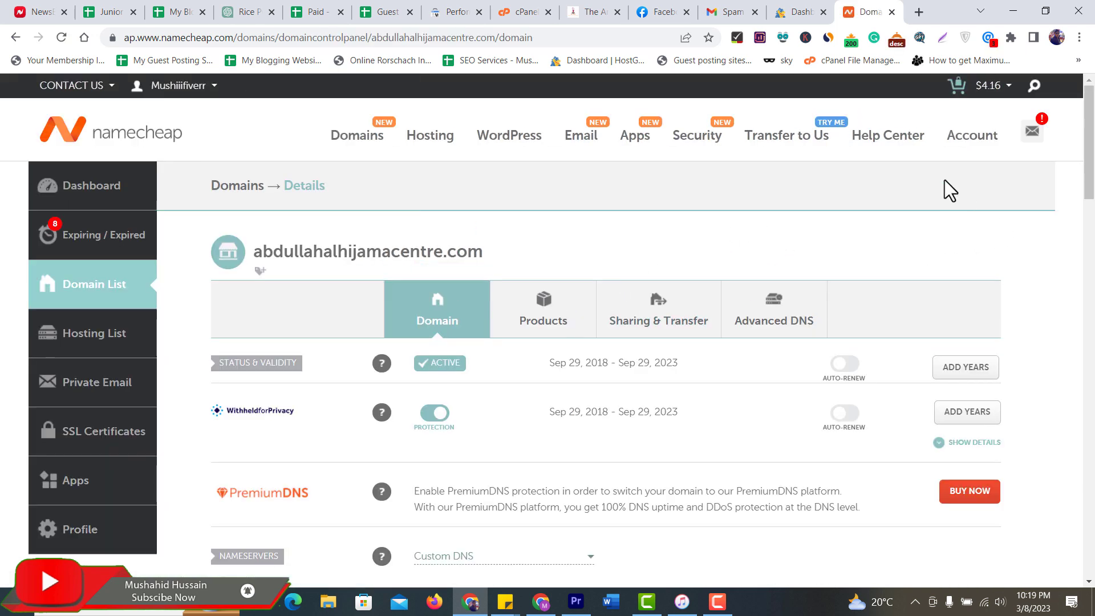
scroll(1089, 153, "down", 1)
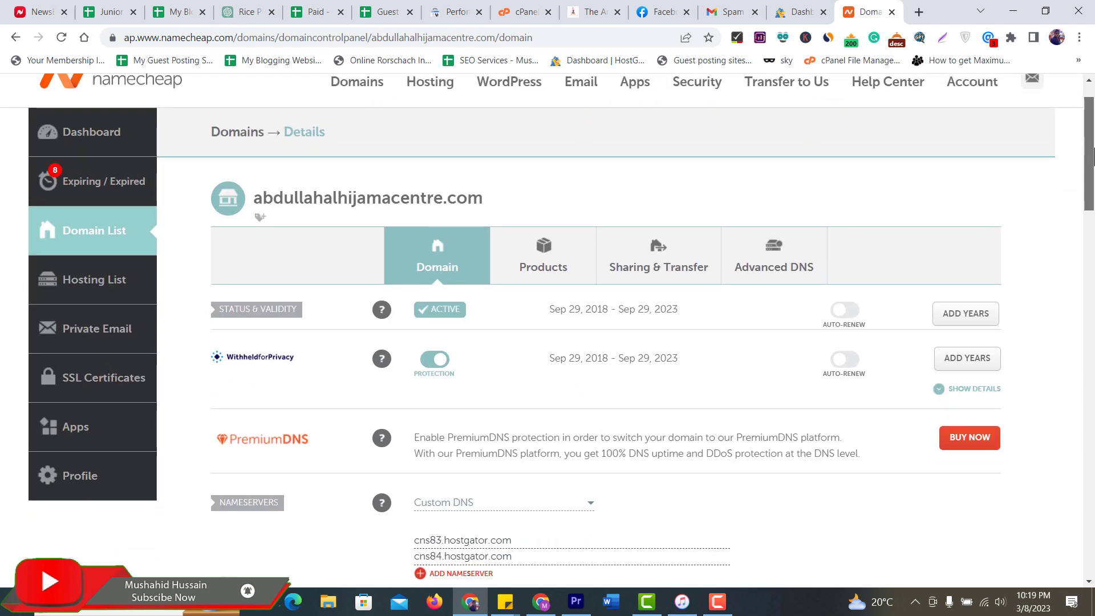
scroll(1092, 150, "up", 1)
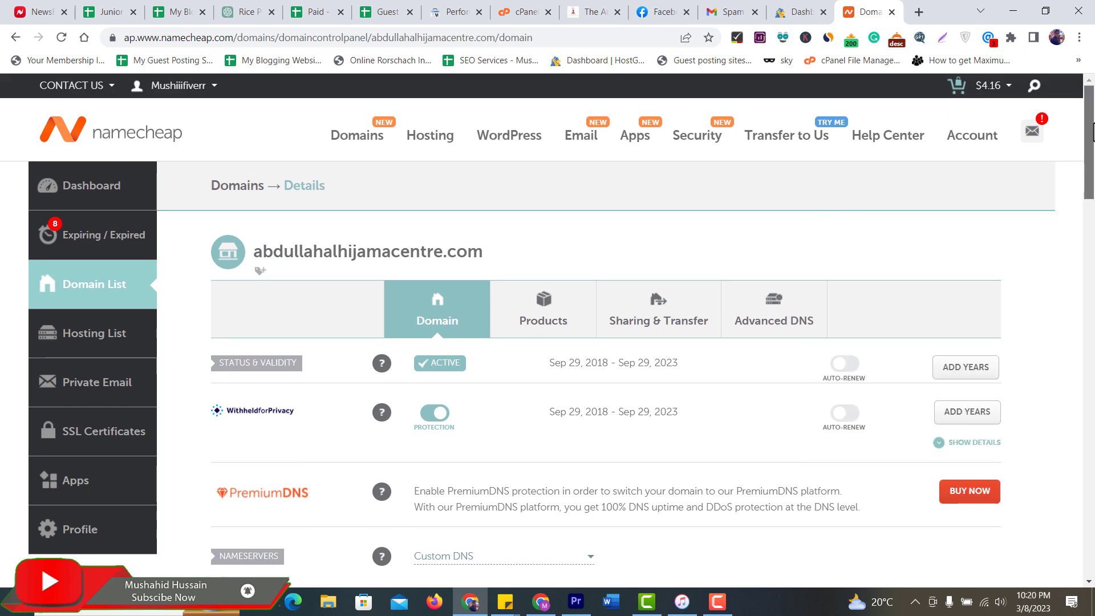
scroll(1093, 133, "down", 1)
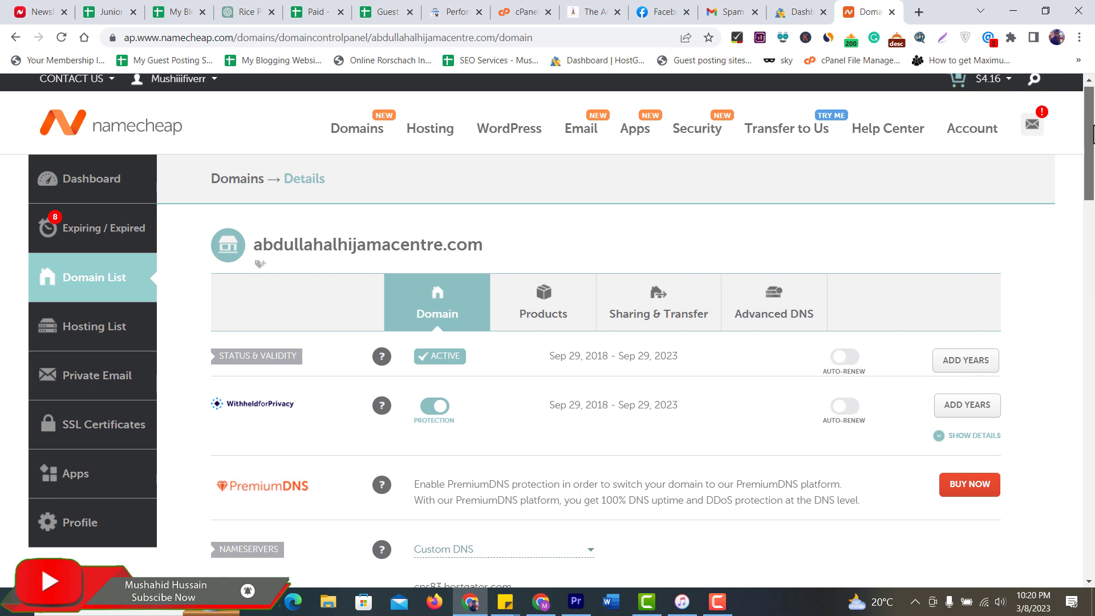
left_click_drag(1093, 135, 1093, 200)
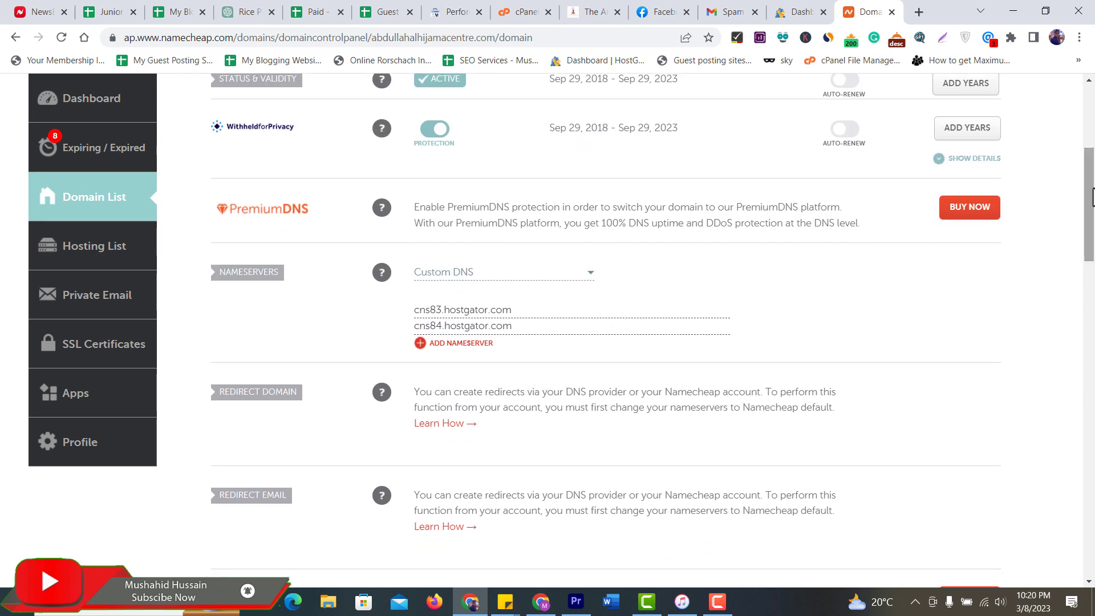
left_click_drag(515, 315, 403, 312)
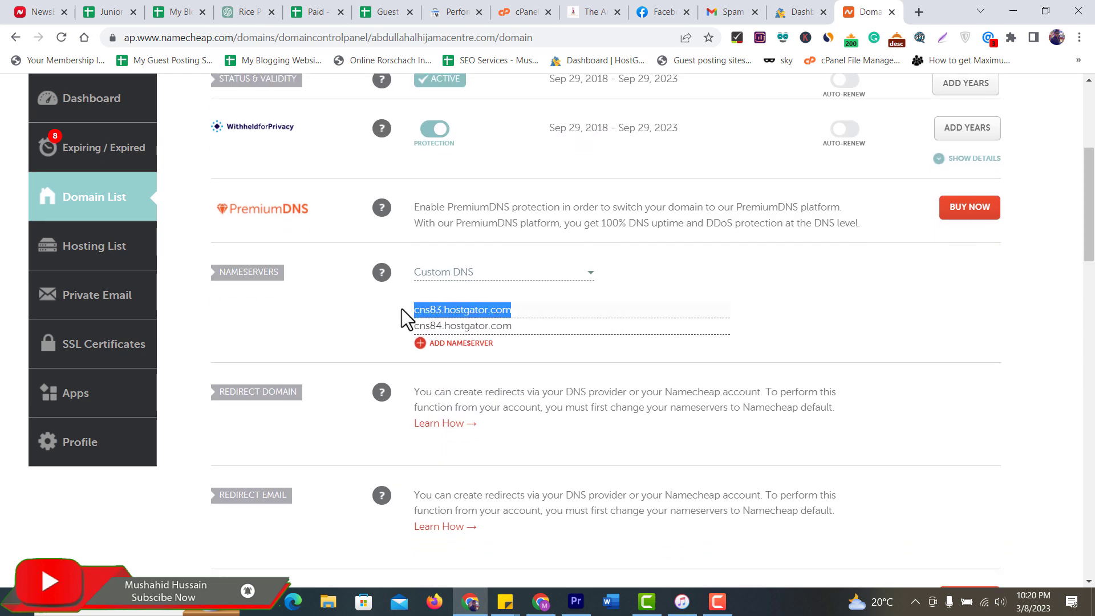
triple_click(461, 305)
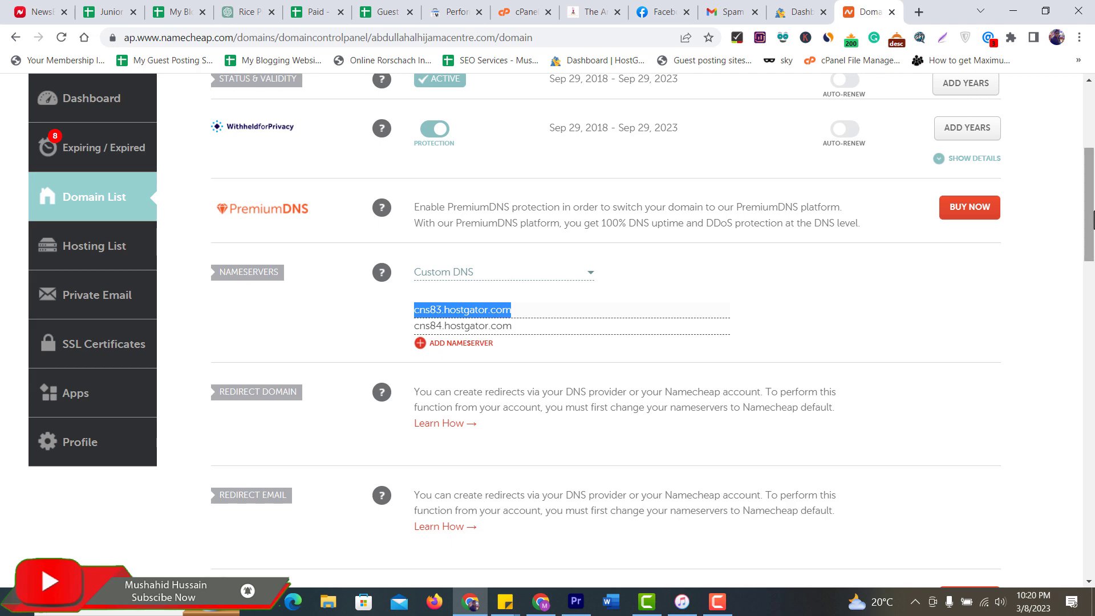
scroll(1089, 239, "down", 5)
scroll(1089, 239, "up", 5)
scroll(1086, 172, "up", 1)
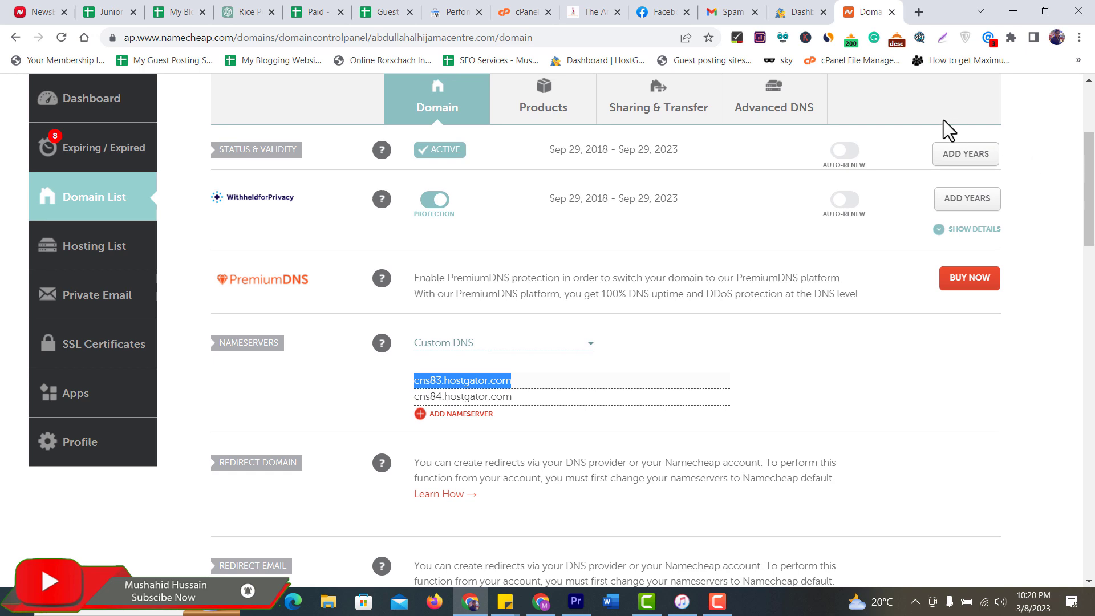
Close the Namecheap tab and launch cPanel for scriptextender.com from the HostGator dashboard
left_click(893, 12)
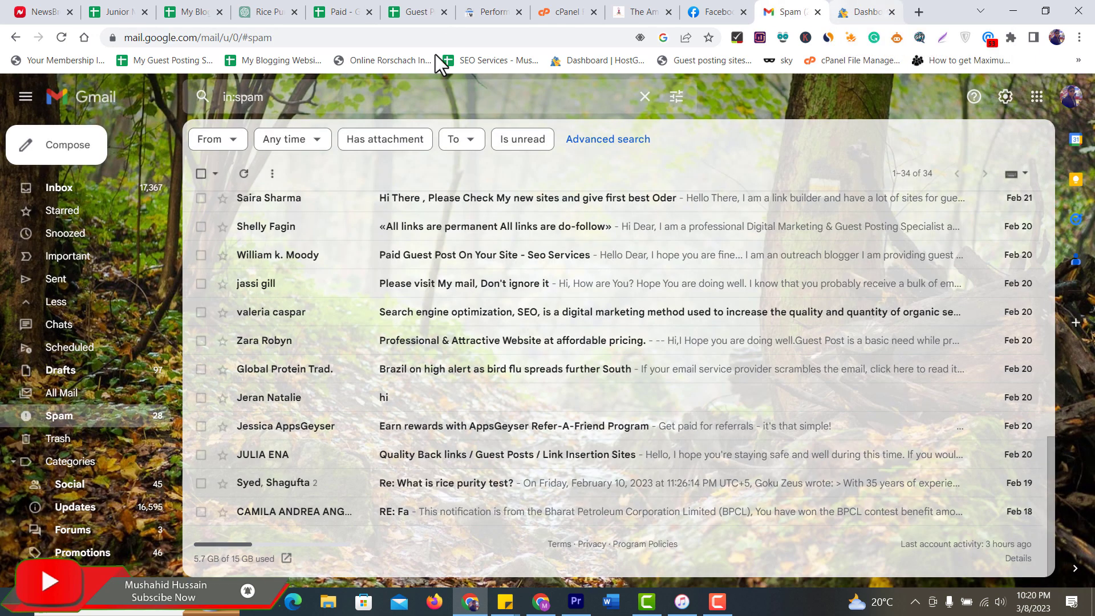
left_click(867, 12)
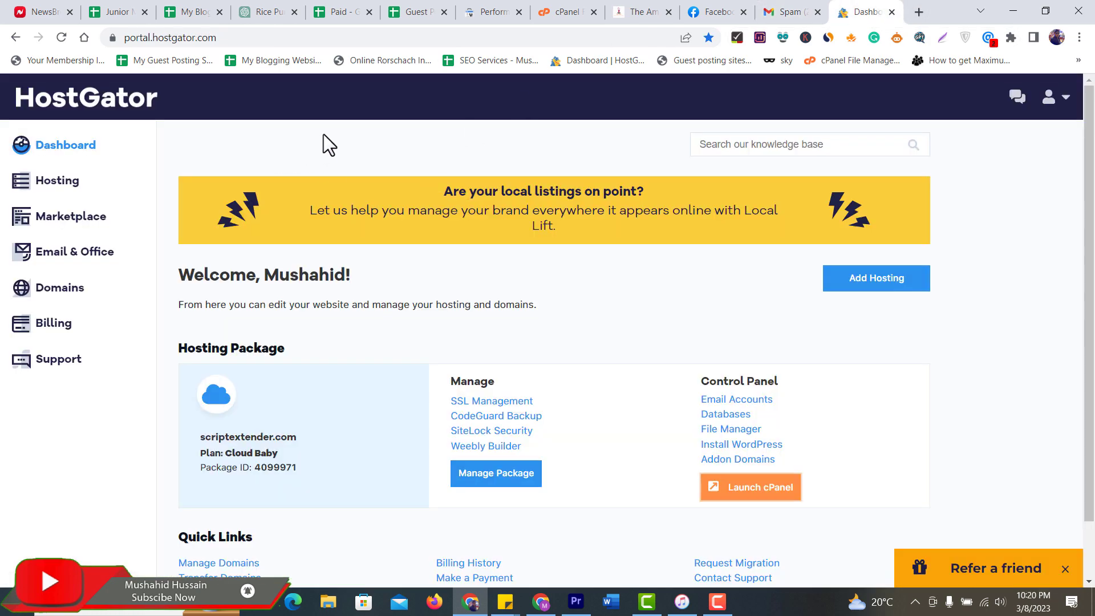
left_click(268, 36)
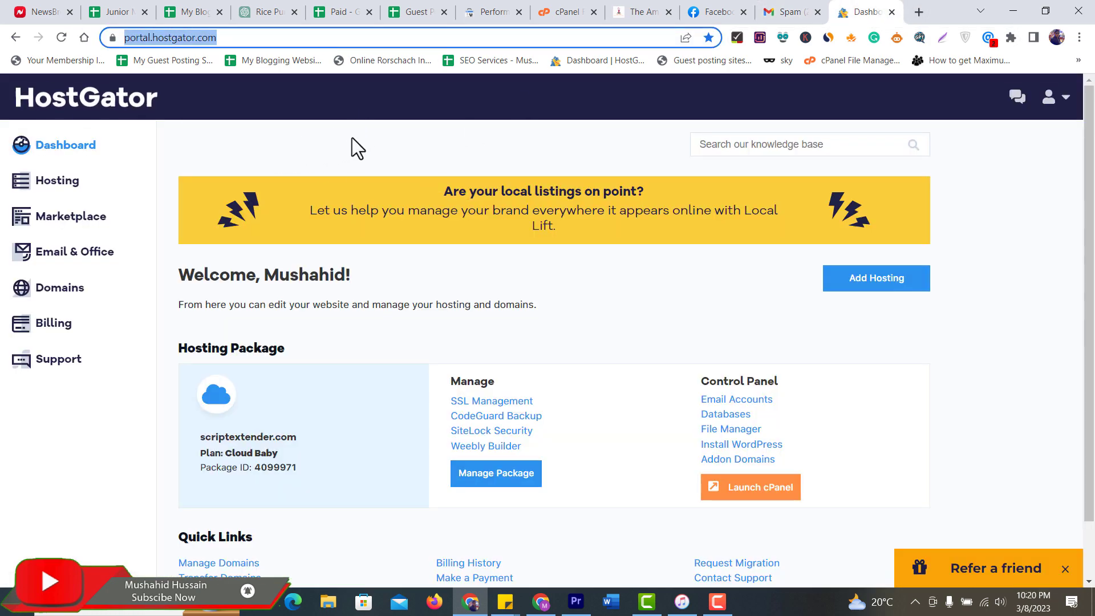
scroll(720, 268, "down", 1)
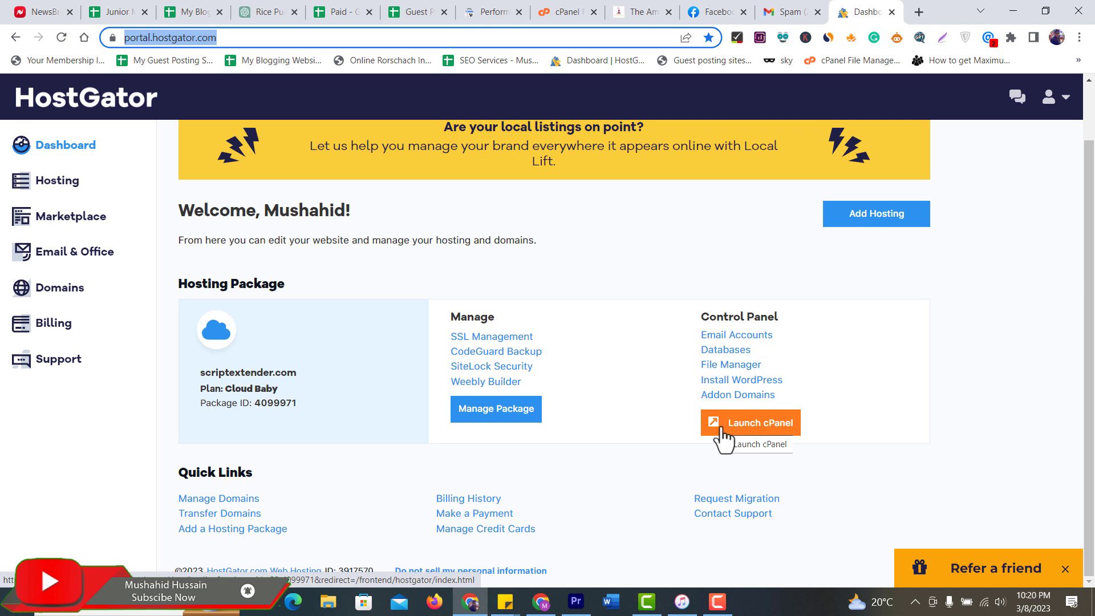
left_click(766, 436)
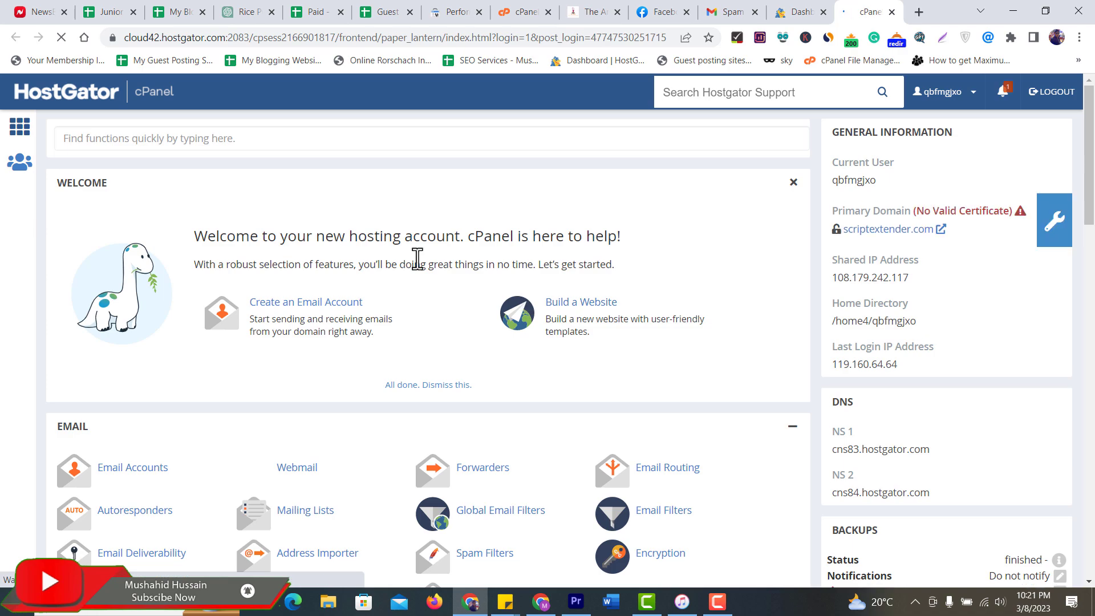
scroll(1029, 171, "down", 1)
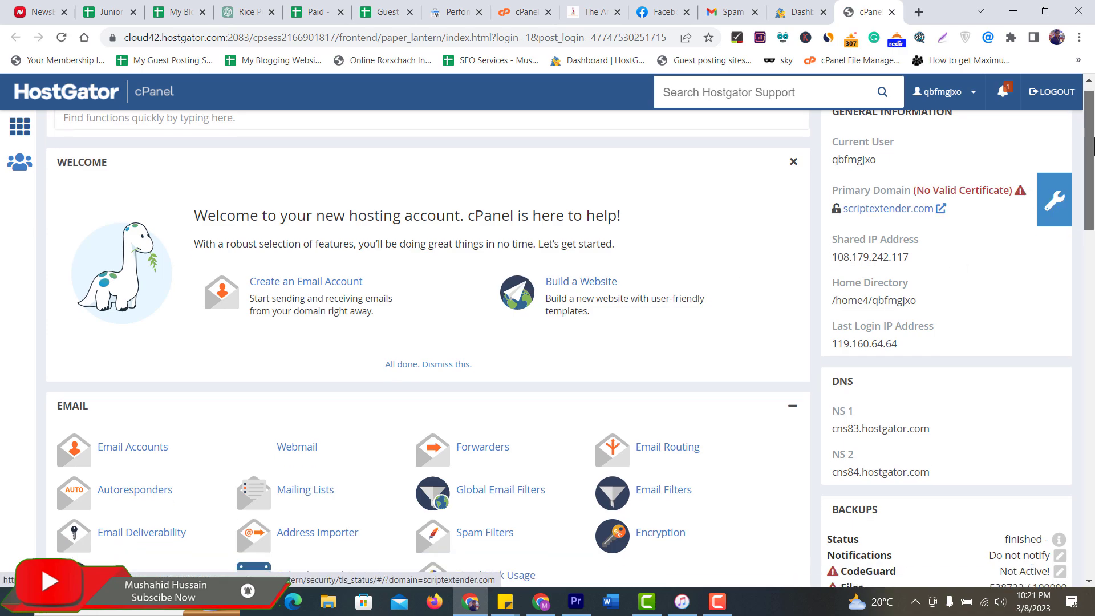
left_click_drag(1089, 160, 1089, 202)
left_click(1092, 275)
left_click_drag(1090, 289, 1092, 422)
scroll(378, 337, "down", 5)
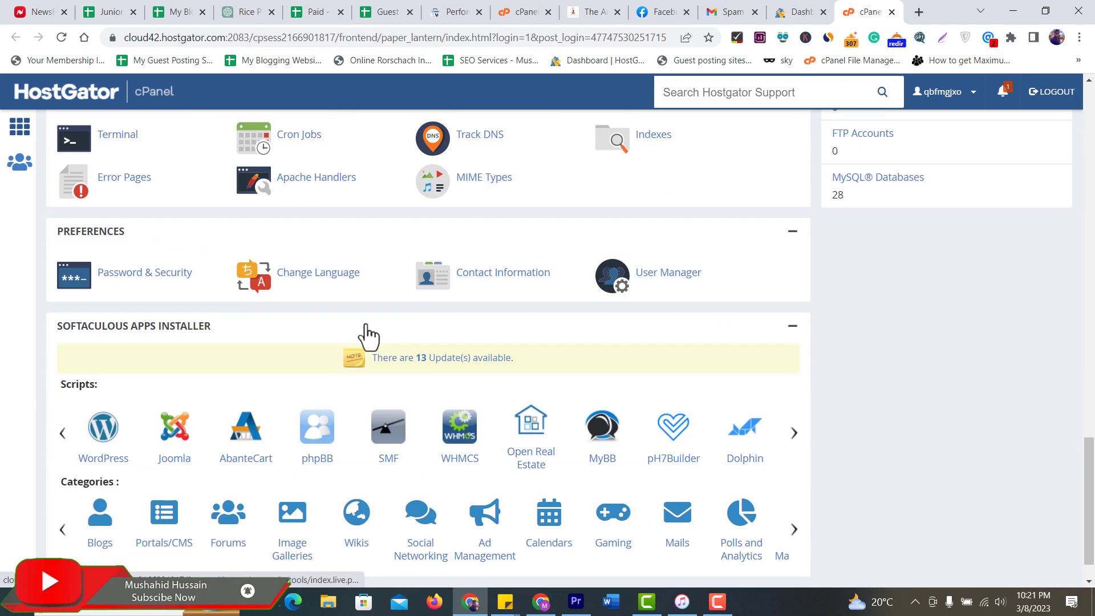
scroll(308, 326, "down", 1)
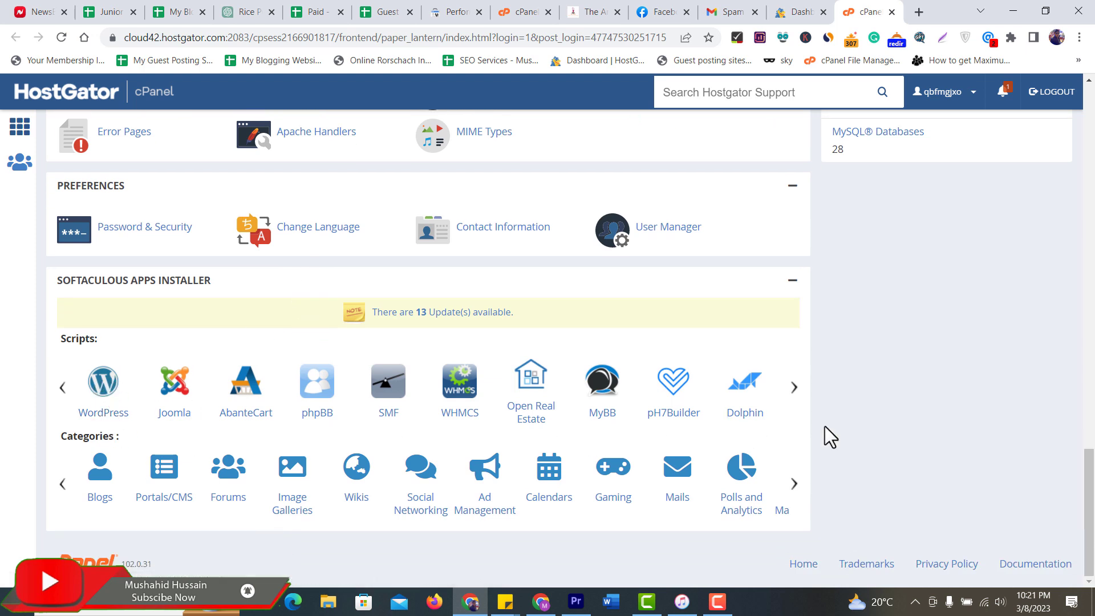
middle_click(384, 415)
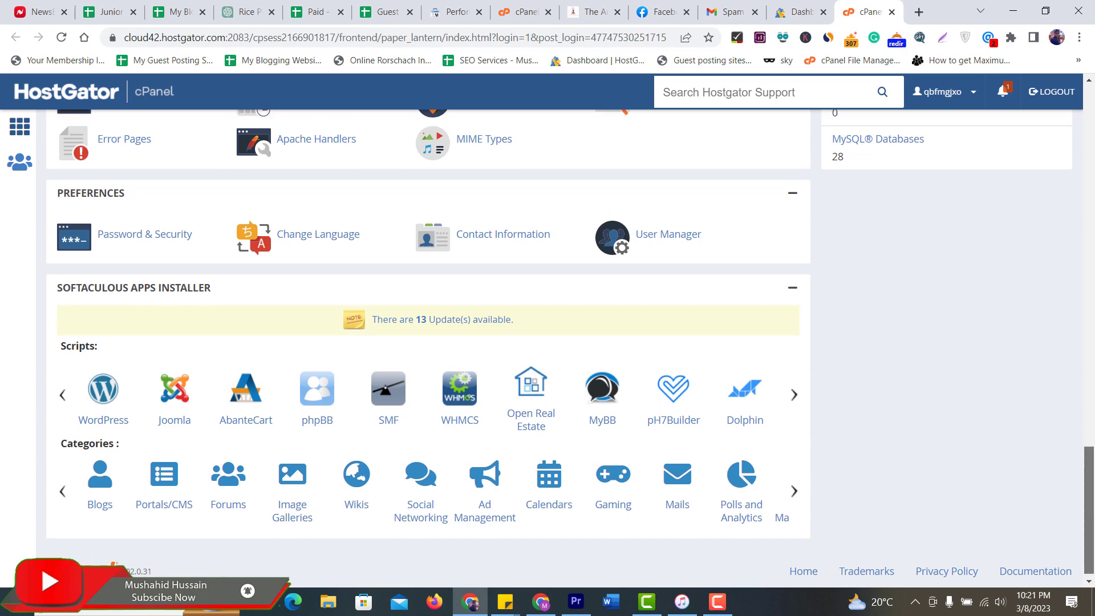
scroll(231, 365, "up", 3)
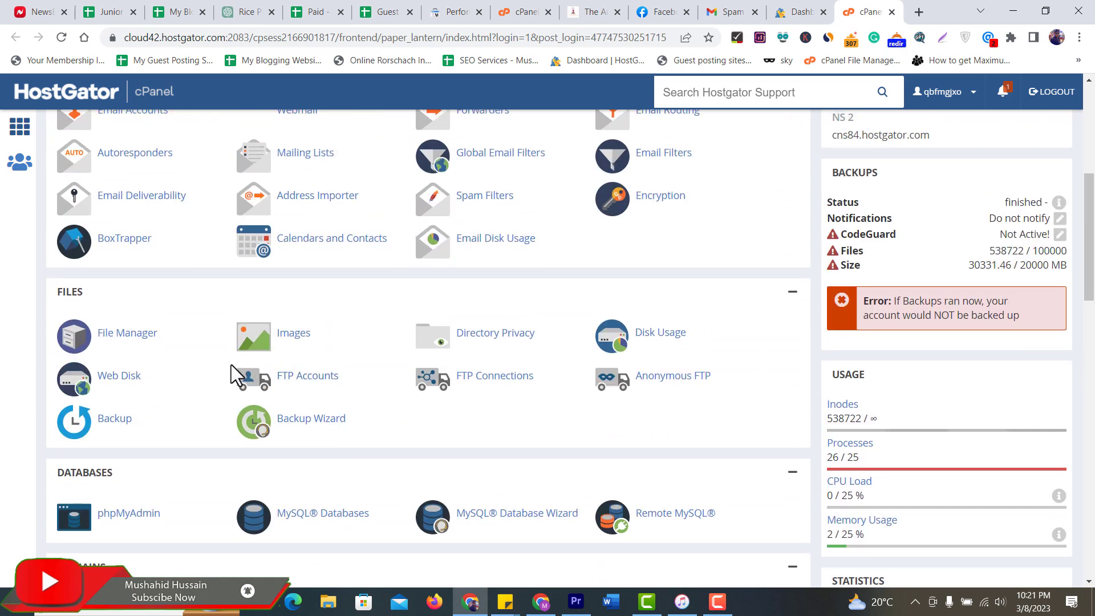
scroll(171, 362, "up", 3)
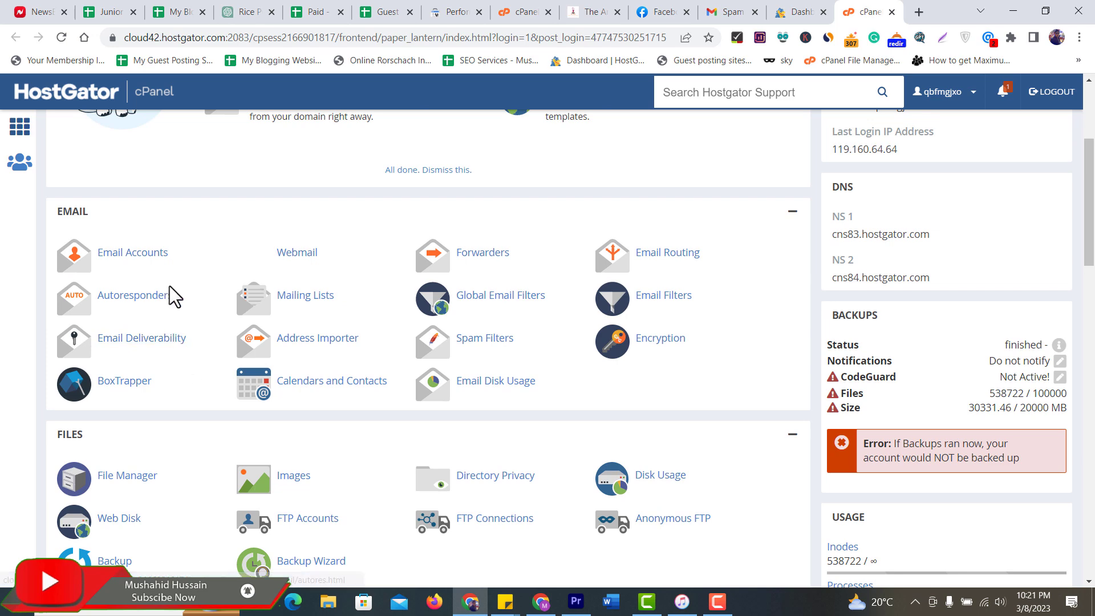
scroll(143, 319, "up", 3)
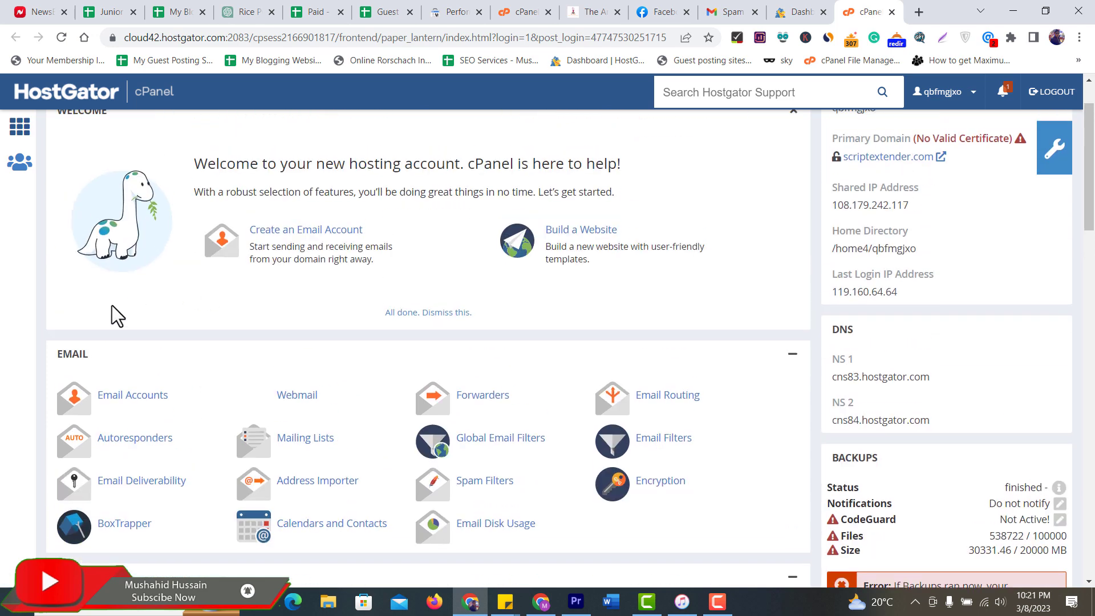
Start a new email account in Email Accounts and choose the new .info domain
left_click(132, 396)
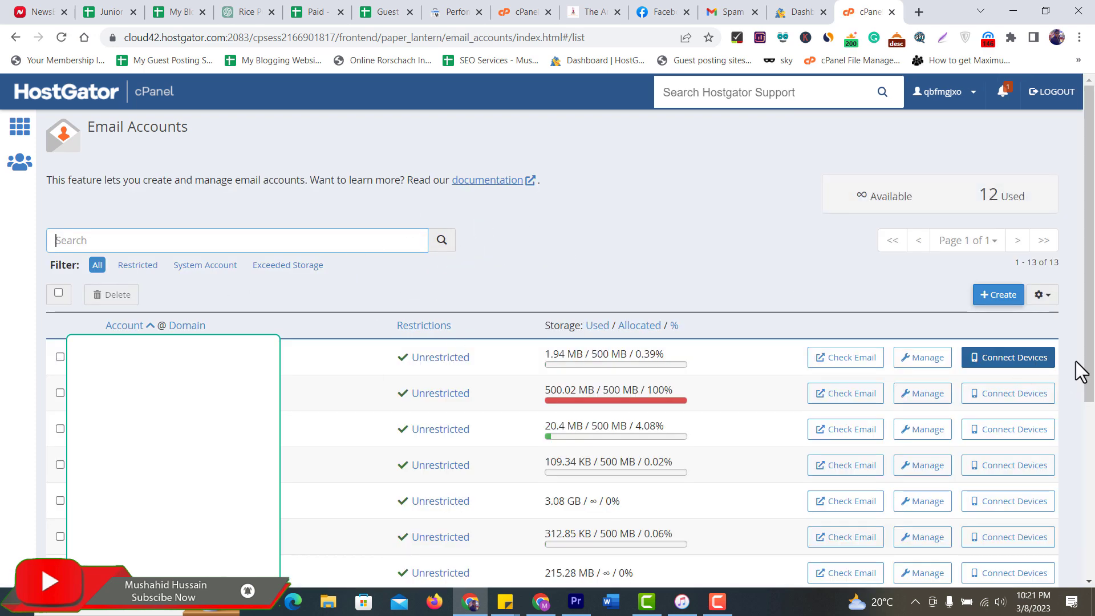
left_click(997, 295)
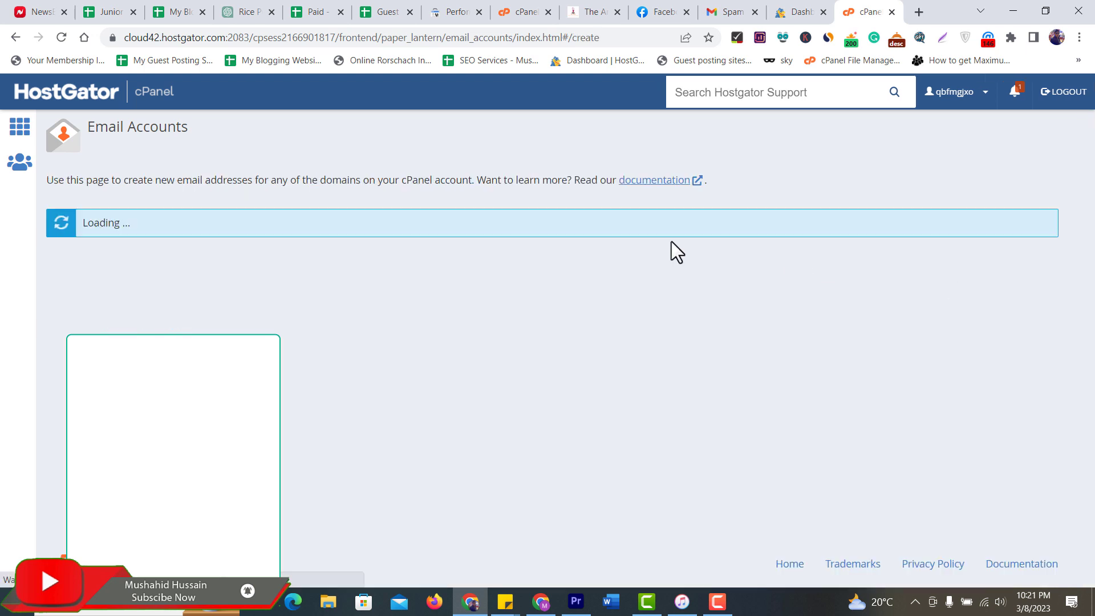
left_click(263, 282)
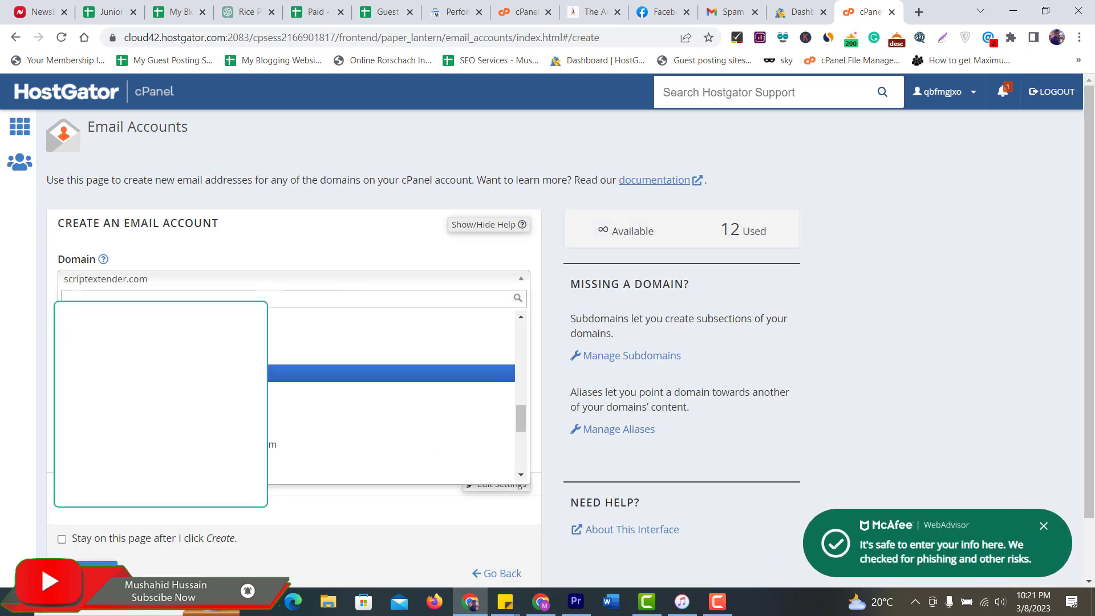
left_click(399, 373)
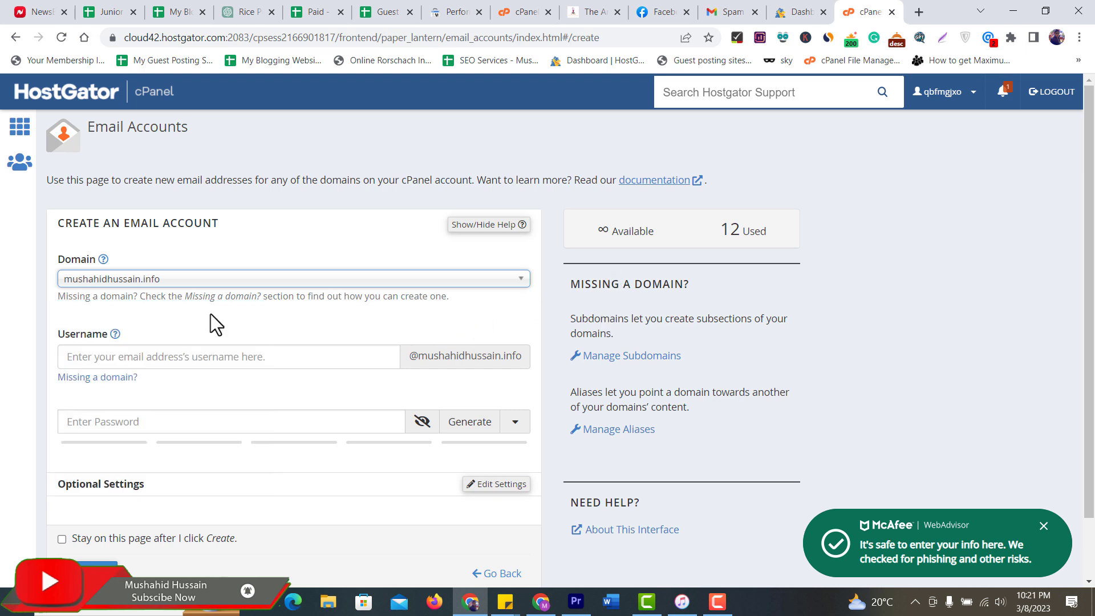
Enter username 'info', generate a strong password, and submit the account
left_click(237, 355)
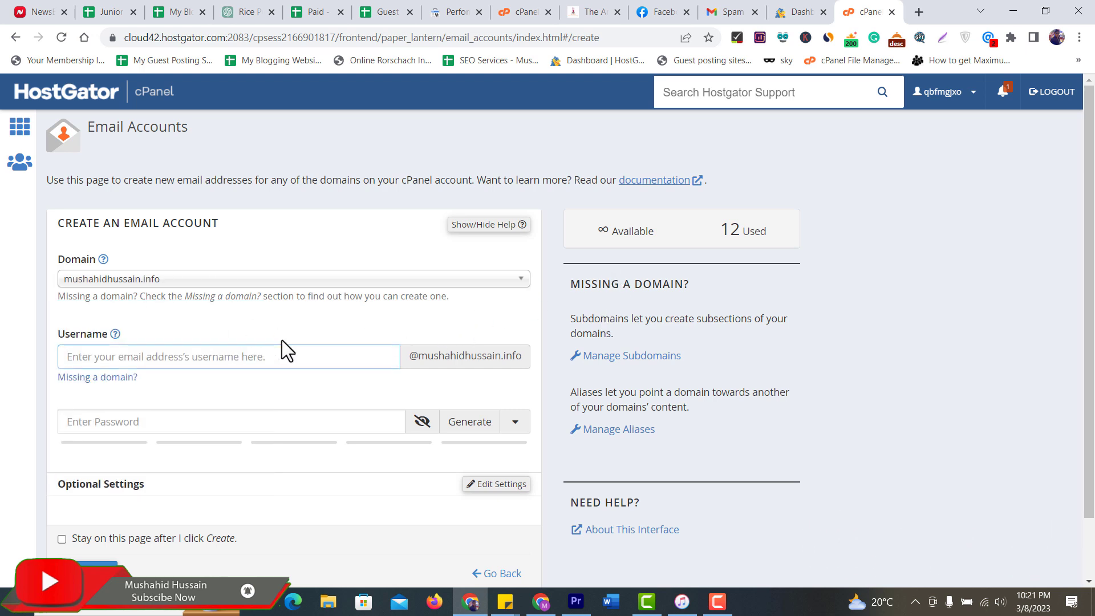
type("co")
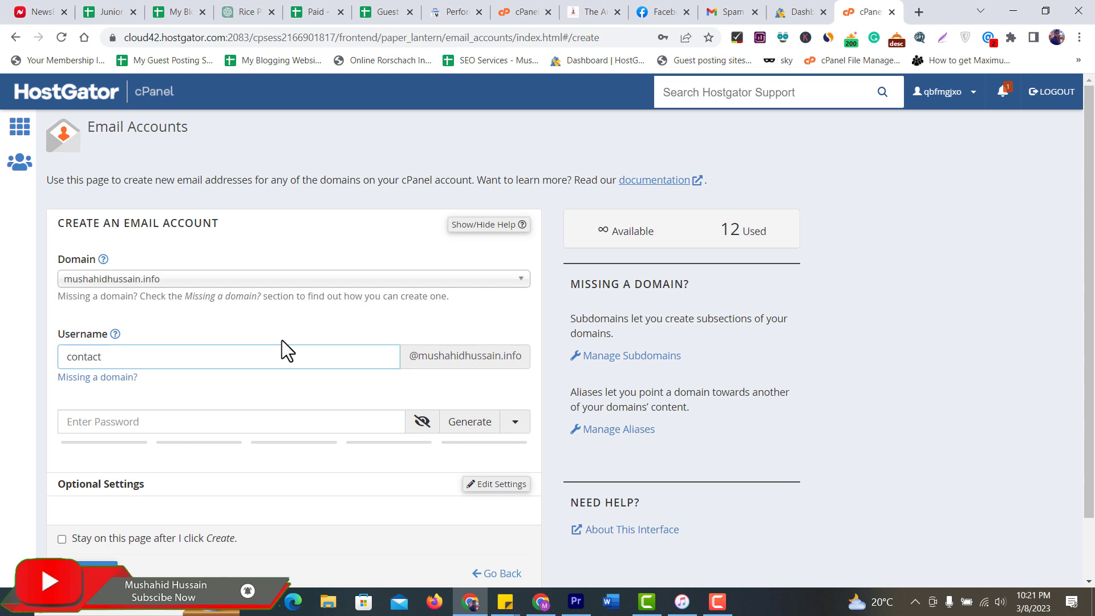
type("ntact")
key("ctrl+a")
type("guestpost")
key("ctrl+a")
type("in")
scroll(342, 350, "down", 2)
left_click(469, 353)
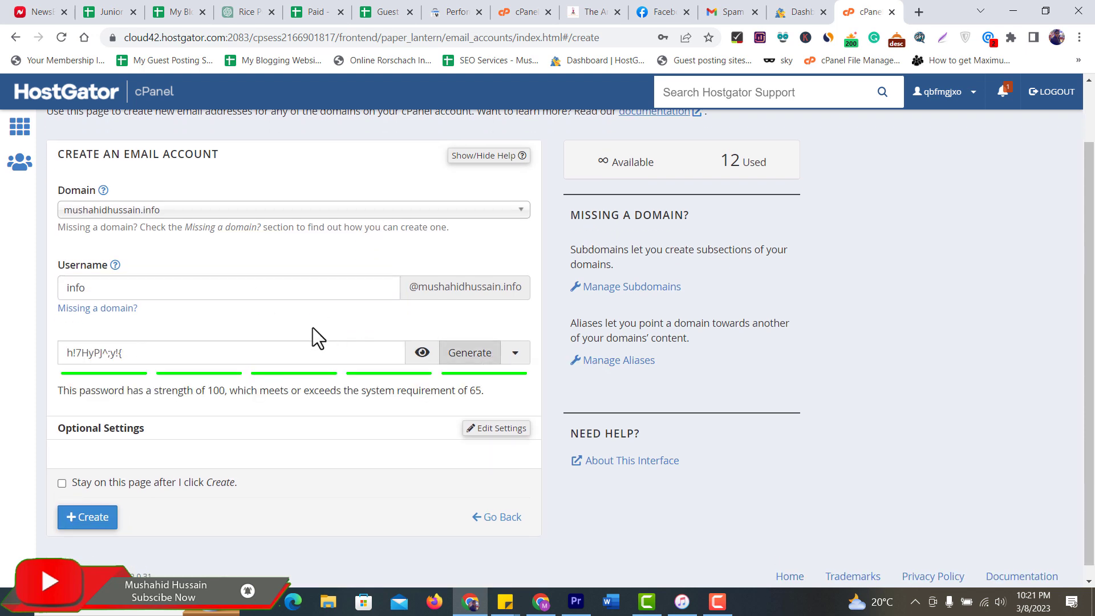
scroll(313, 335, "down", 1)
left_click(94, 505)
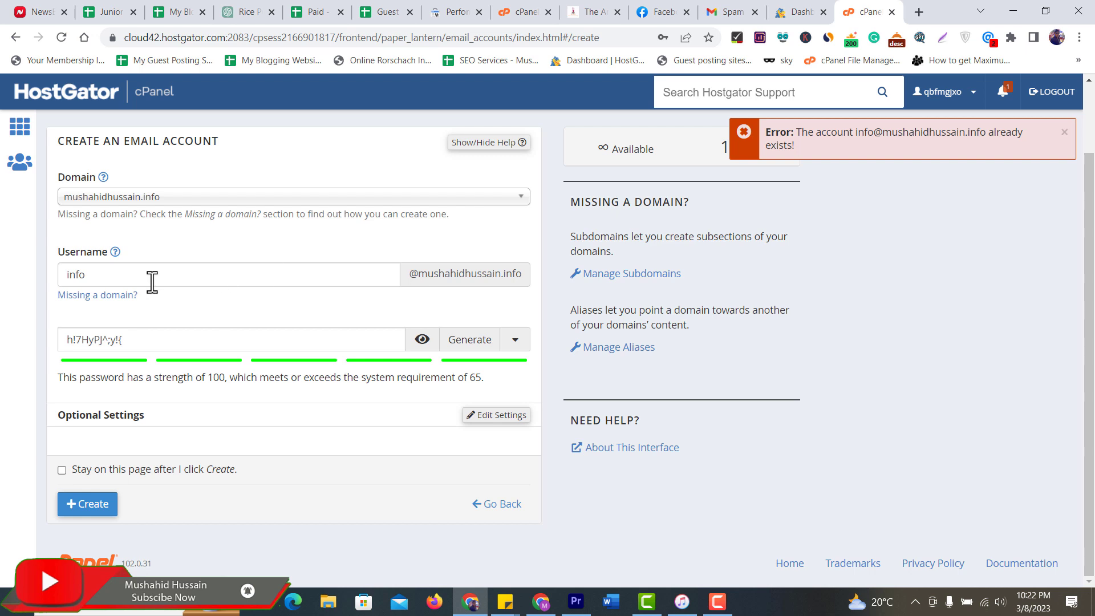
Replace the rejected 'info' username with guestposting and create the account
left_click_drag(152, 280, 22, 275)
type("guestposting")
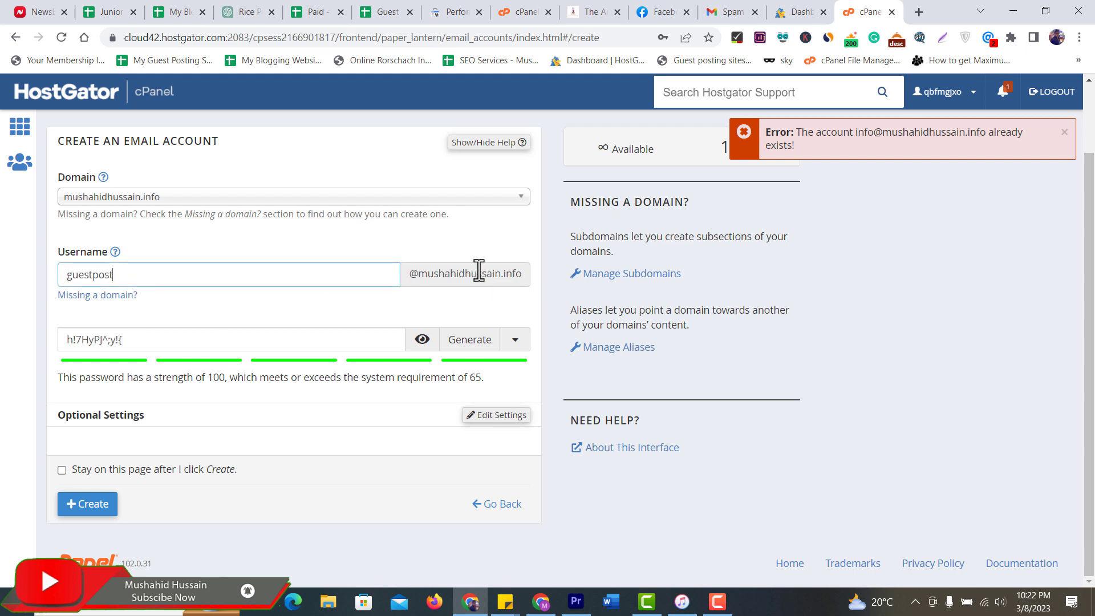
left_click(146, 499)
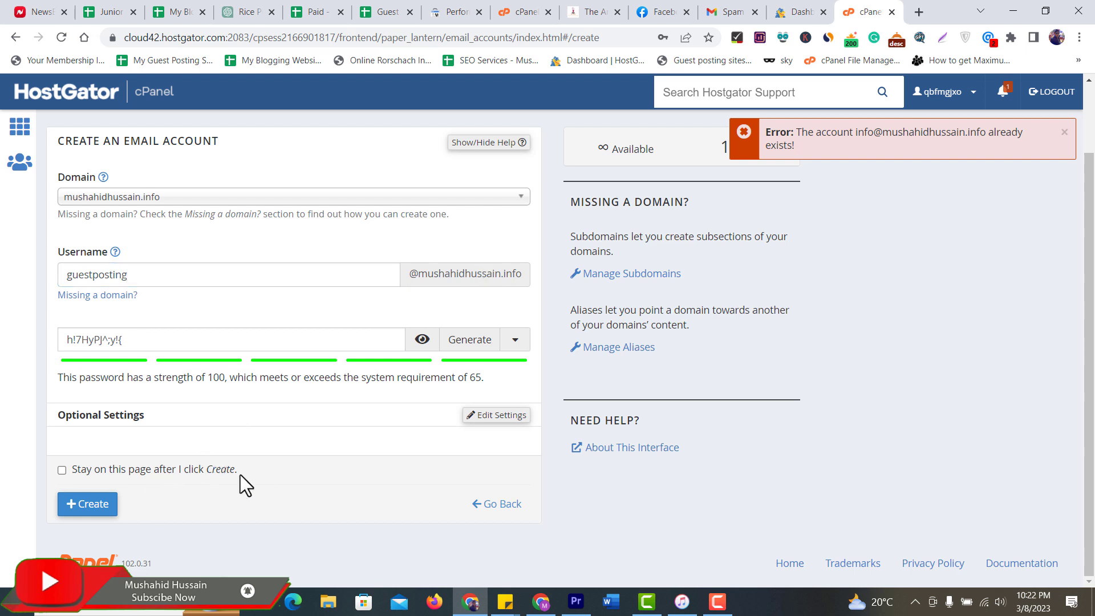
left_click(92, 507)
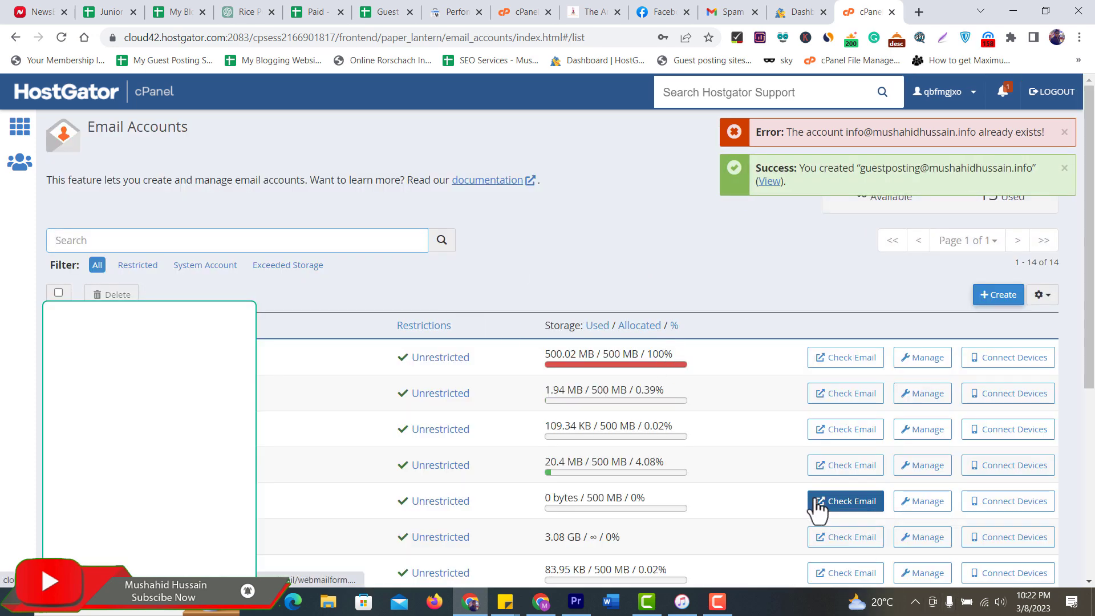
Open webmail for the guestposting account and launch its inbox in Roundcube
left_click(855, 504)
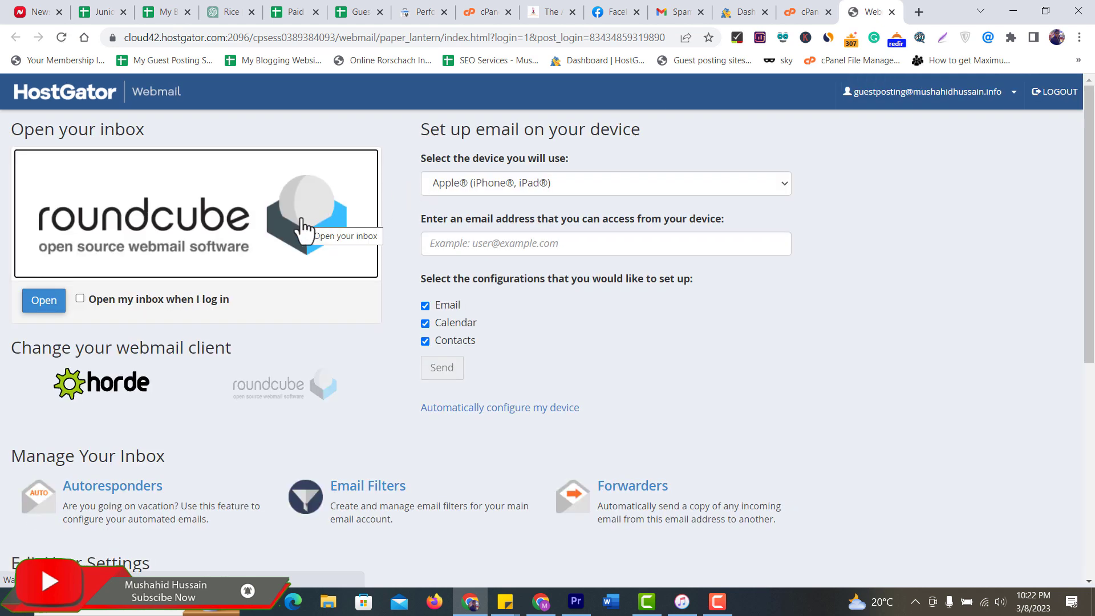
left_click(202, 228)
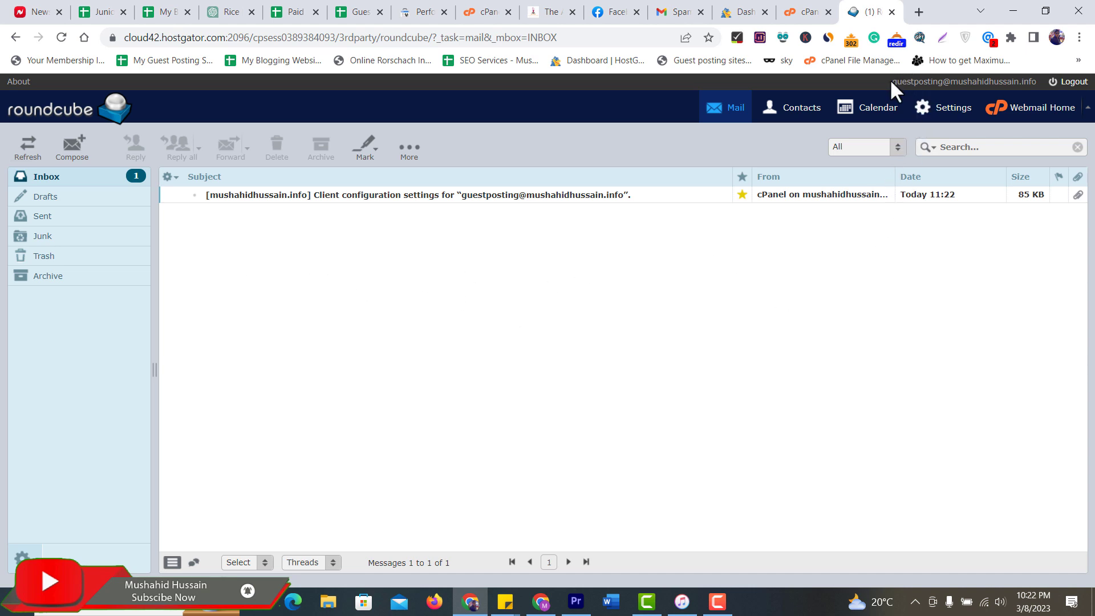
left_click_drag(889, 82, 1040, 82)
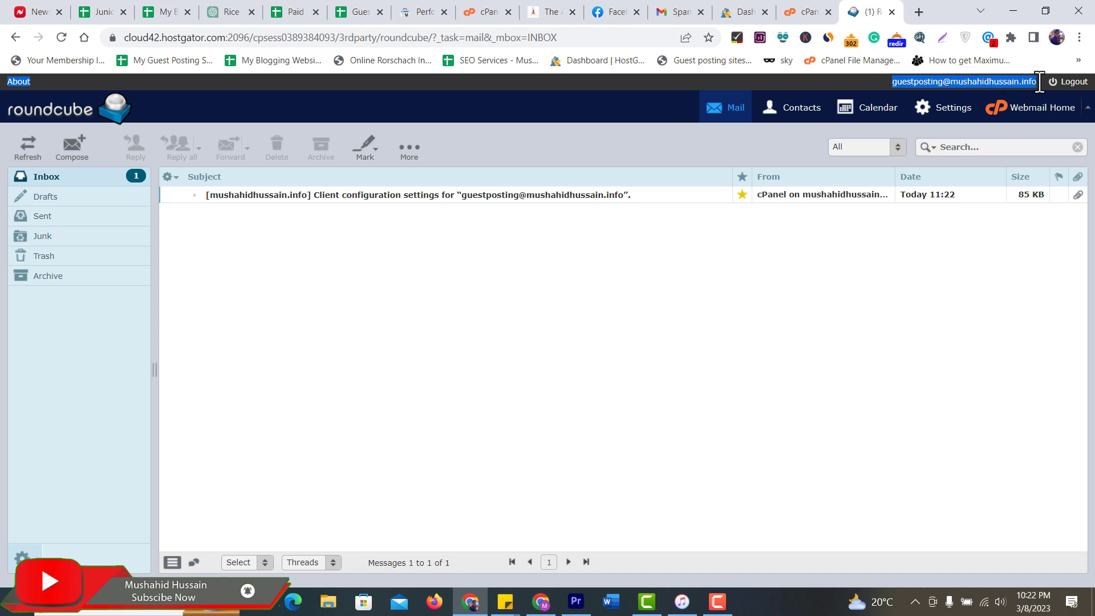
left_click(363, 212)
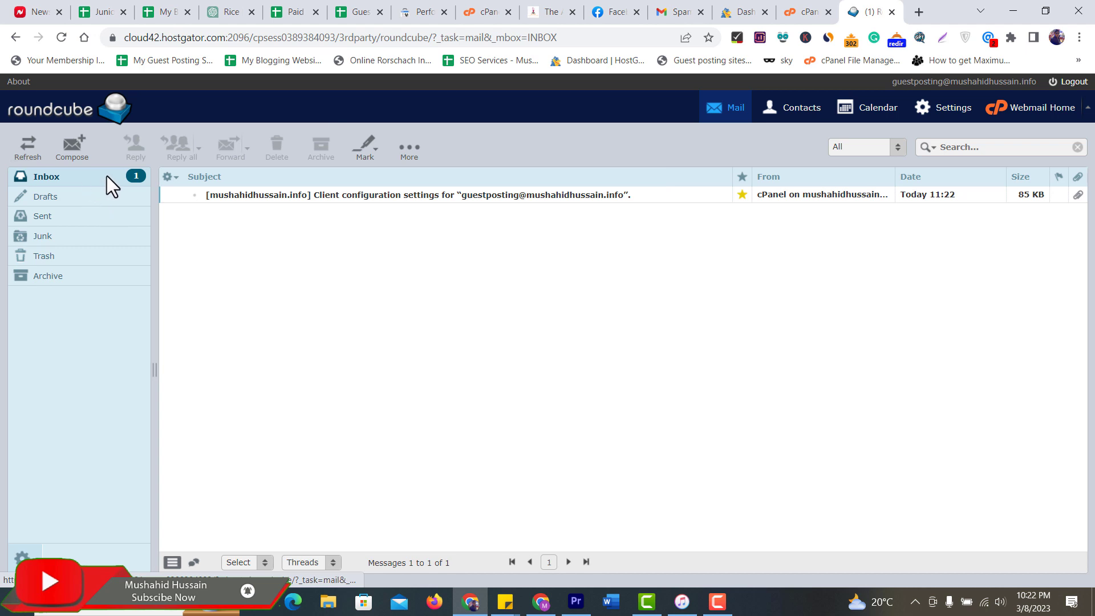
left_click(67, 180)
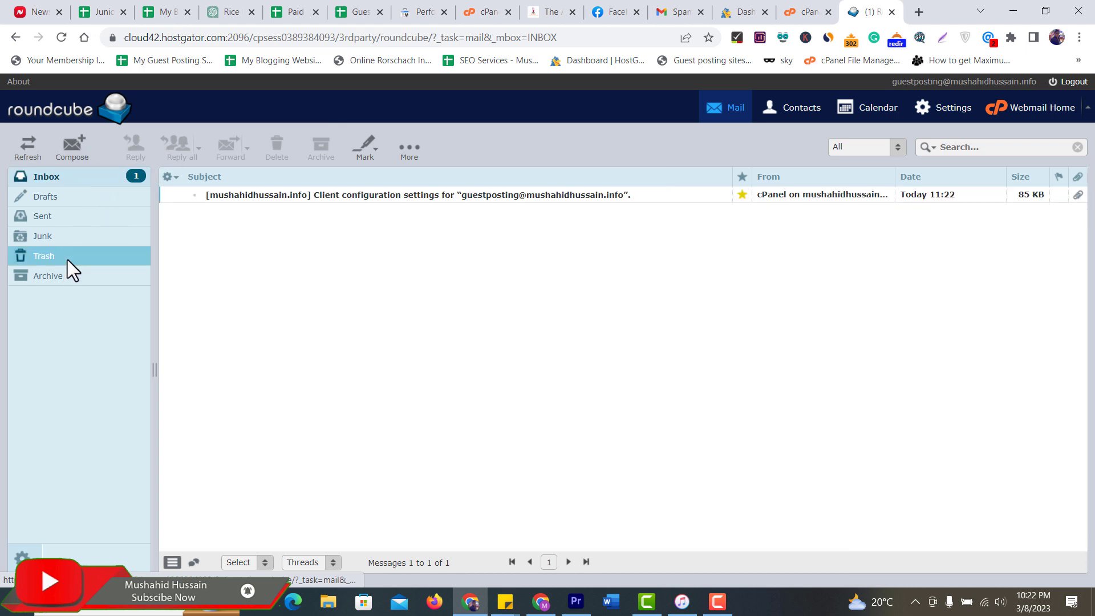
left_click(67, 239)
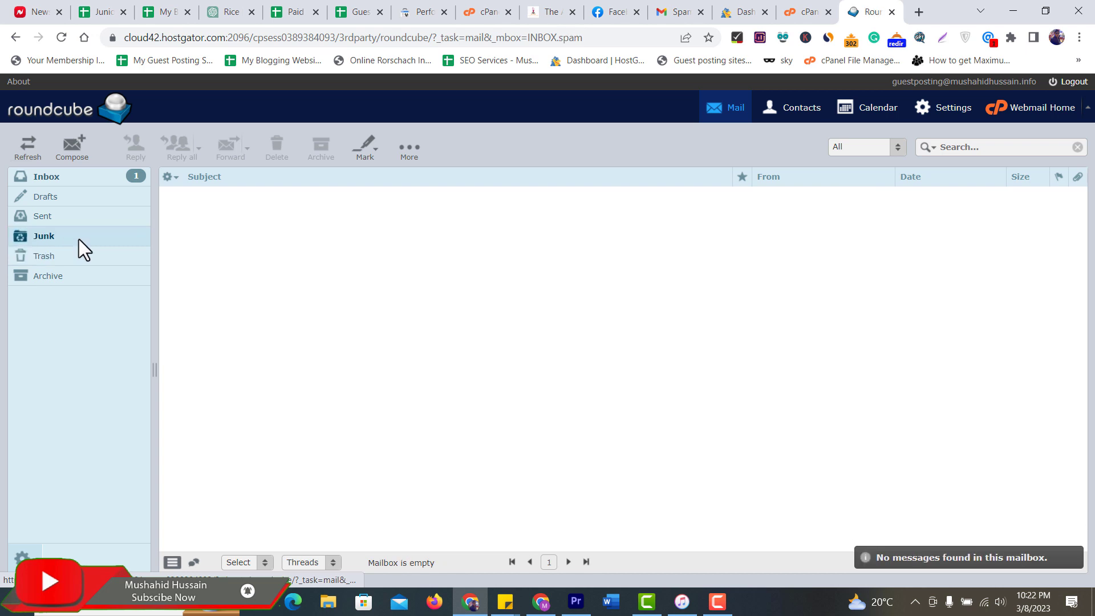
left_click(87, 180)
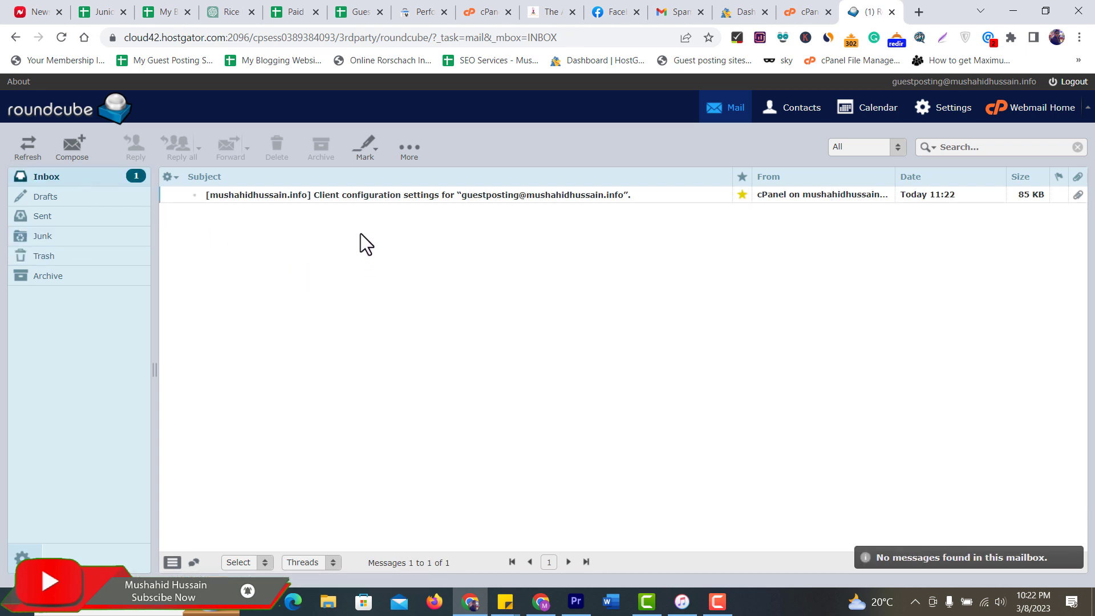
left_click(80, 153)
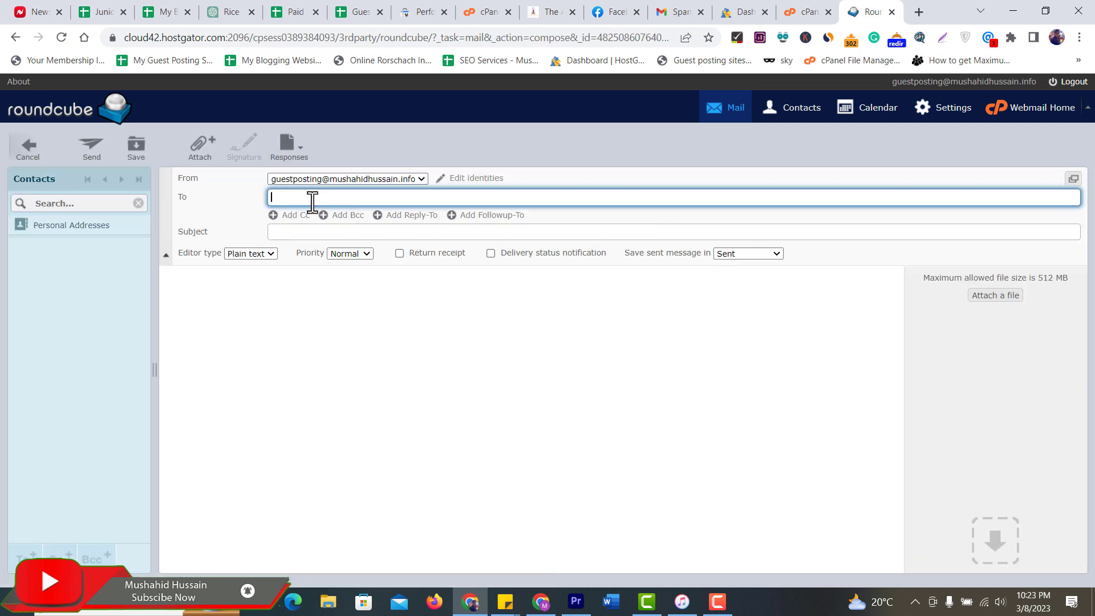
left_click(307, 232)
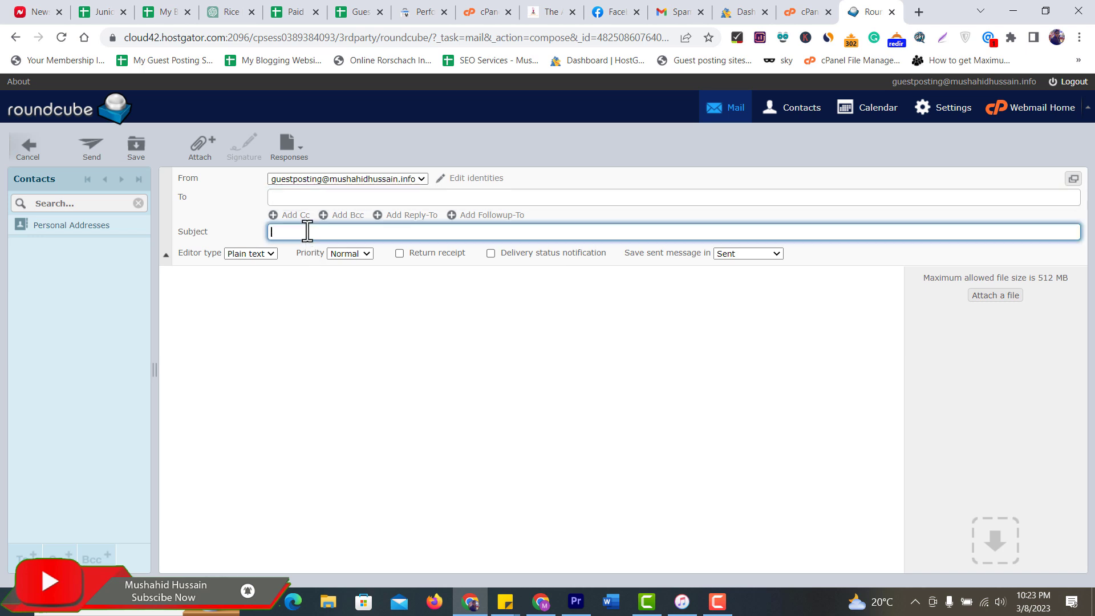
left_click(207, 287)
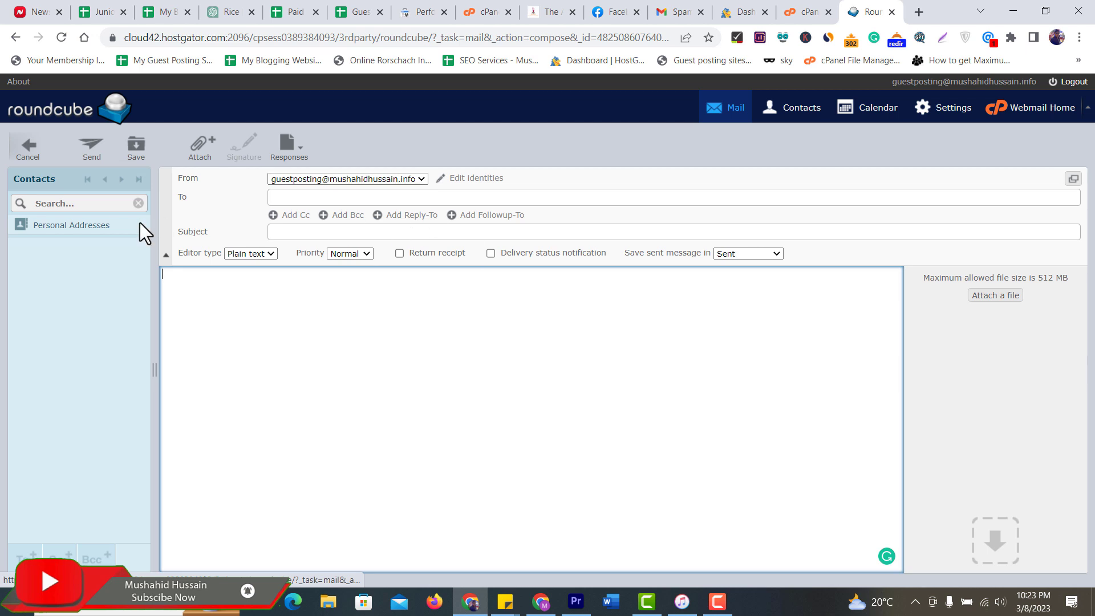
left_click(26, 153)
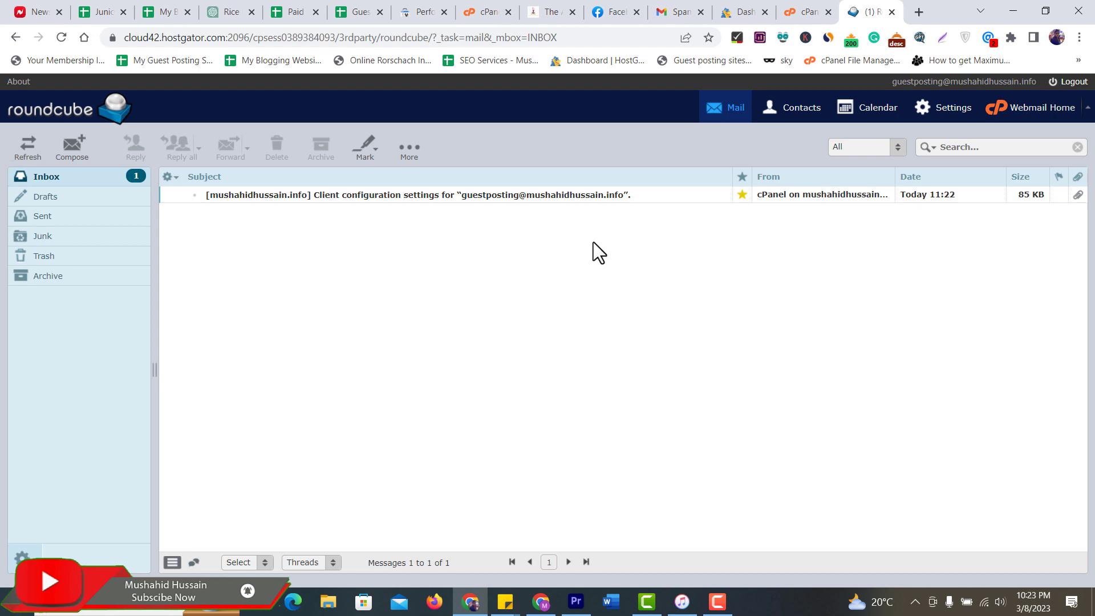
Return to cPanel Email Accounts and open the guestposting account's settings
left_click(810, 11)
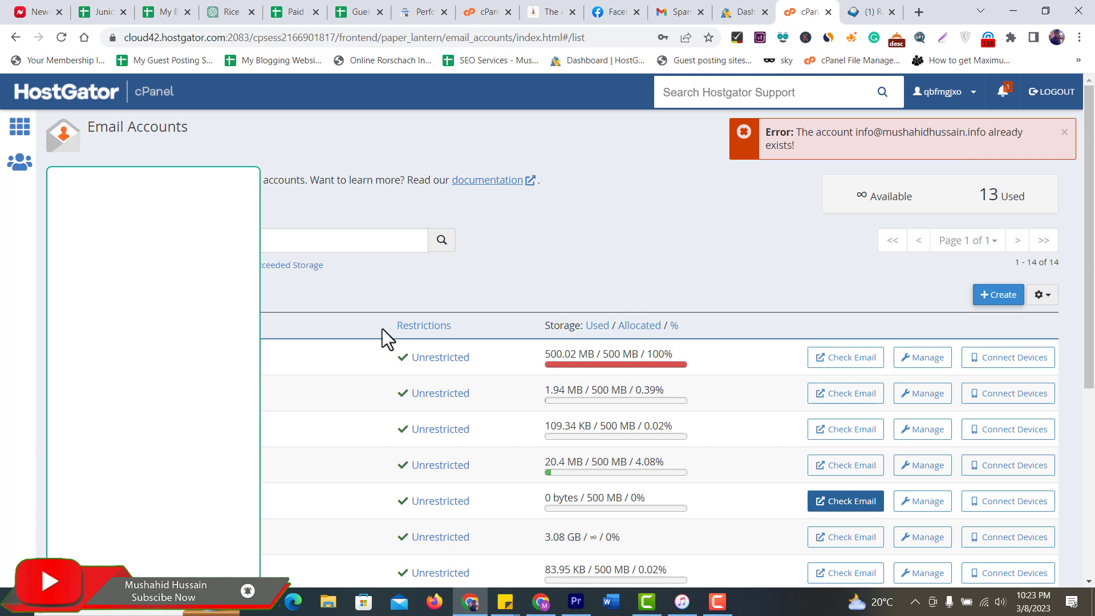
scroll(388, 331, "down", 2)
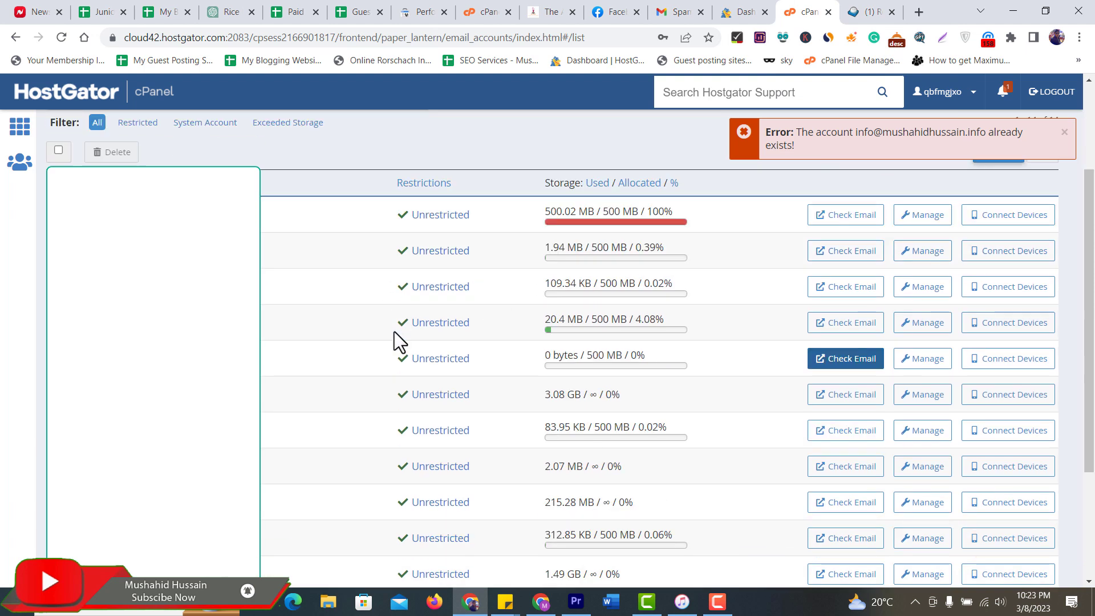
left_click(927, 366)
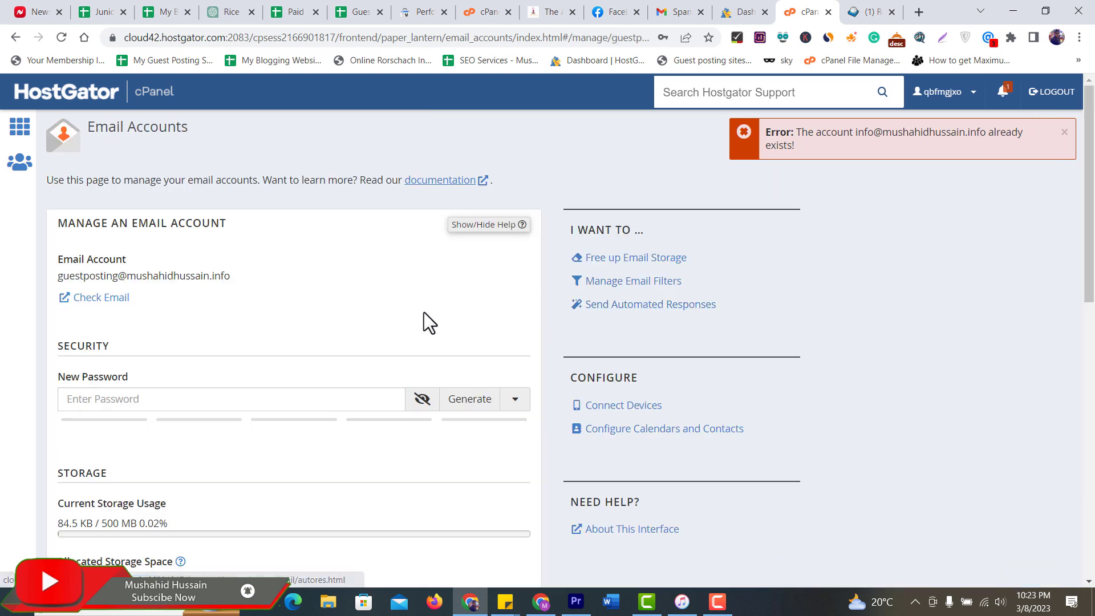
scroll(421, 312, "down", 6)
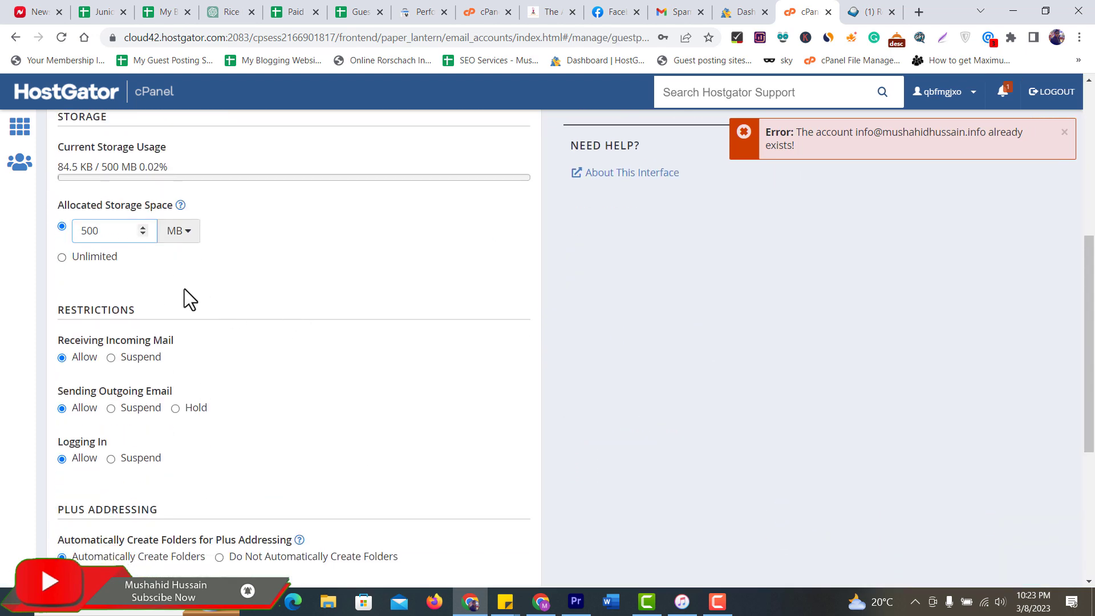
scroll(181, 261, "up", 1)
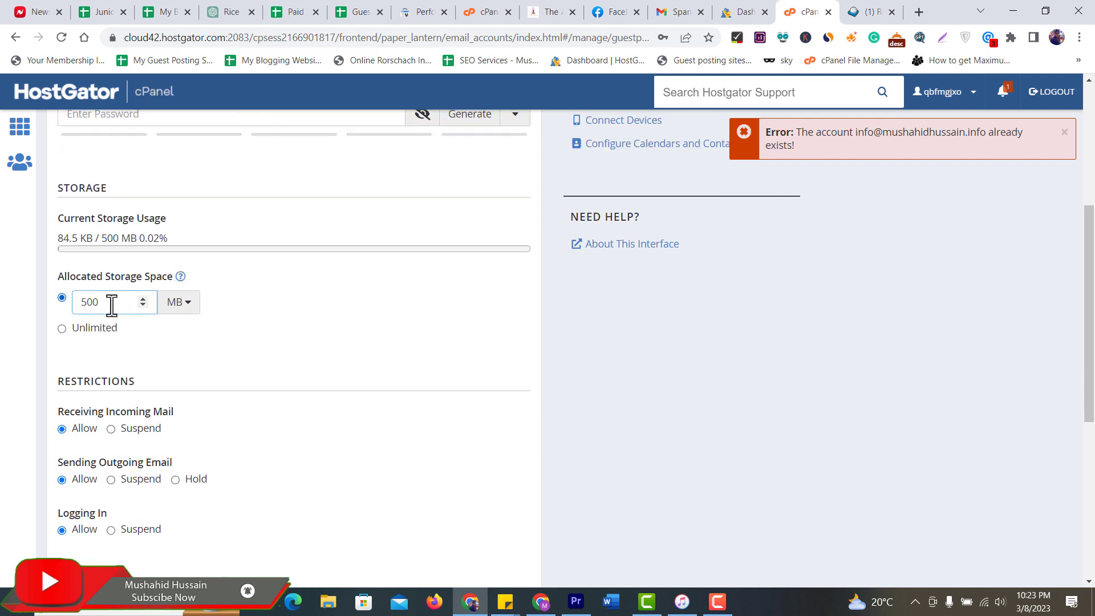
Change Allocated Storage from 500 MB to Unlimited, then return to the Roundcube inbox
left_click_drag(116, 302, 78, 302)
mouse_move(125, 301)
left_mouse_down()
mouse_move(83, 303)
mouse_move(110, 306)
left_mouse_up()
left_click(94, 329)
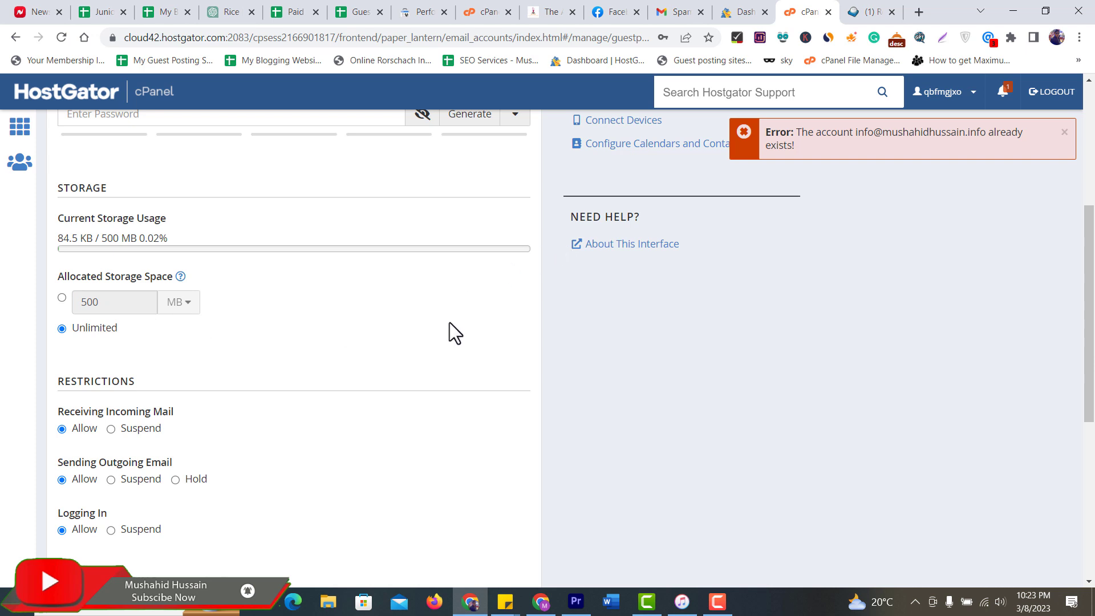
scroll(307, 314, "down", 6)
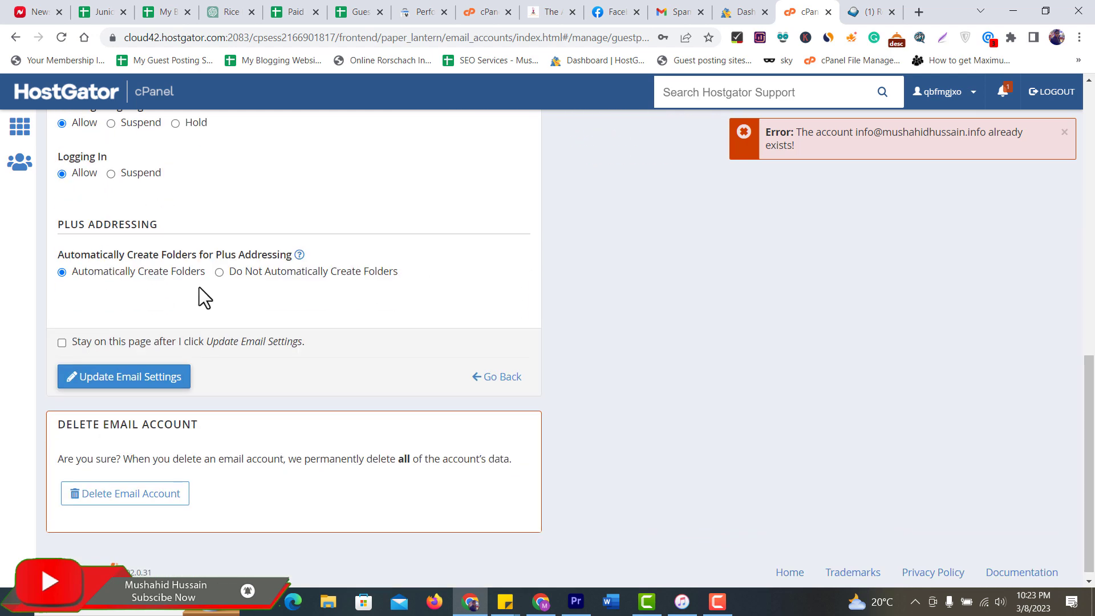
scroll(203, 285, "up", 7)
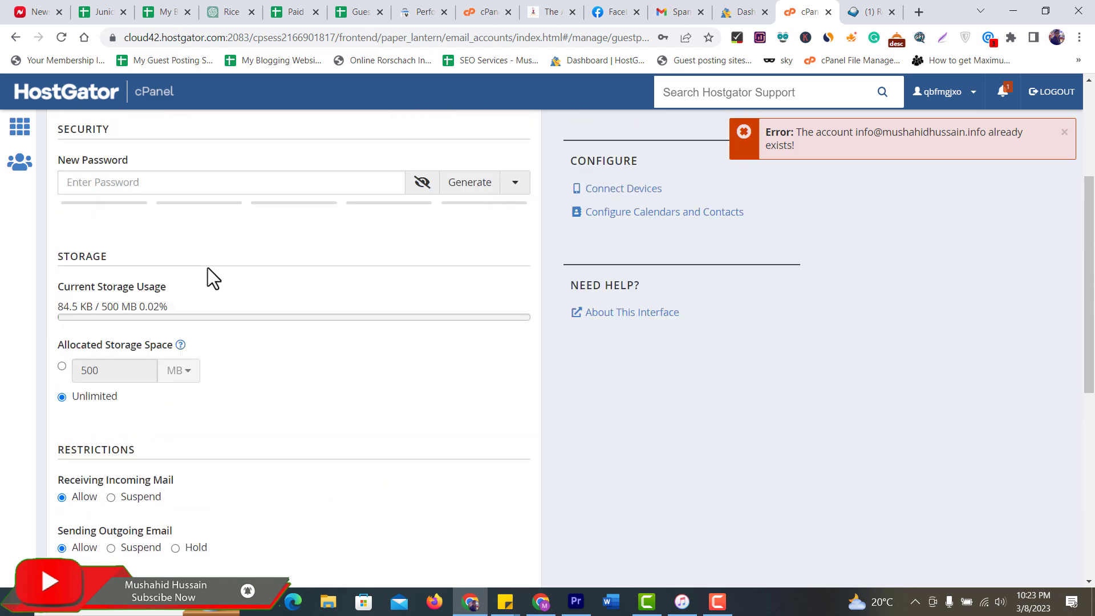
scroll(214, 272, "up", 1)
scroll(221, 276, "down", 6)
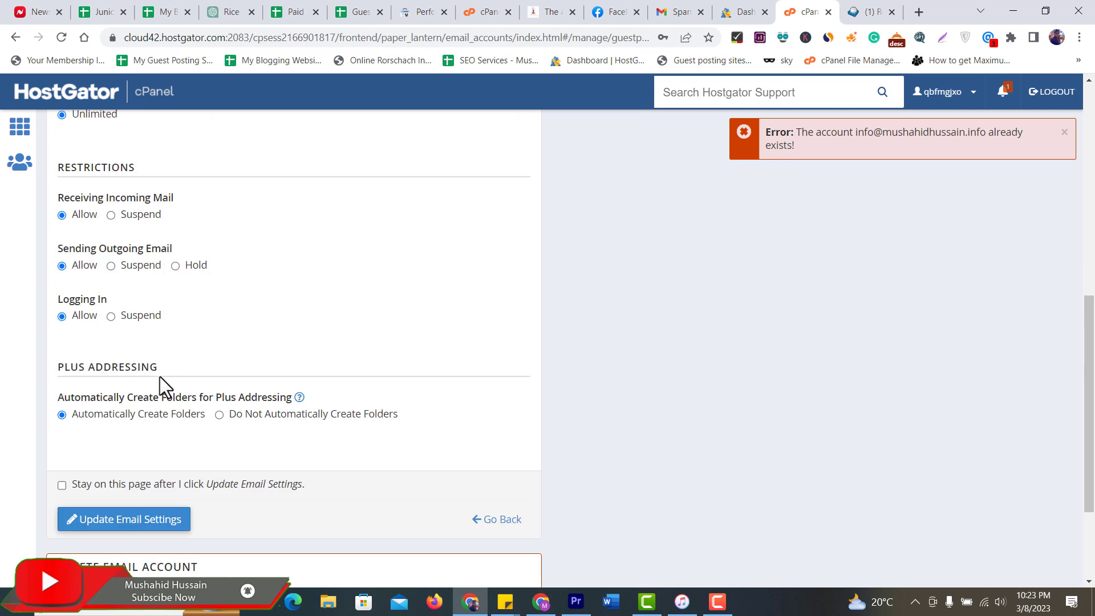
scroll(168, 400, "down", 3)
scroll(281, 439, "up", 10)
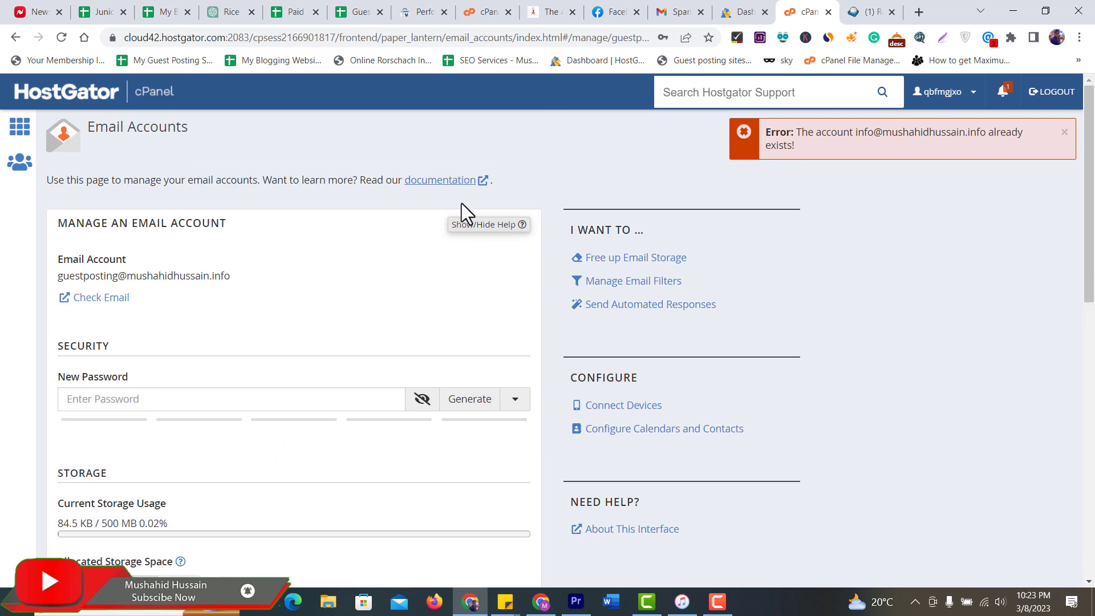
left_click(872, 11)
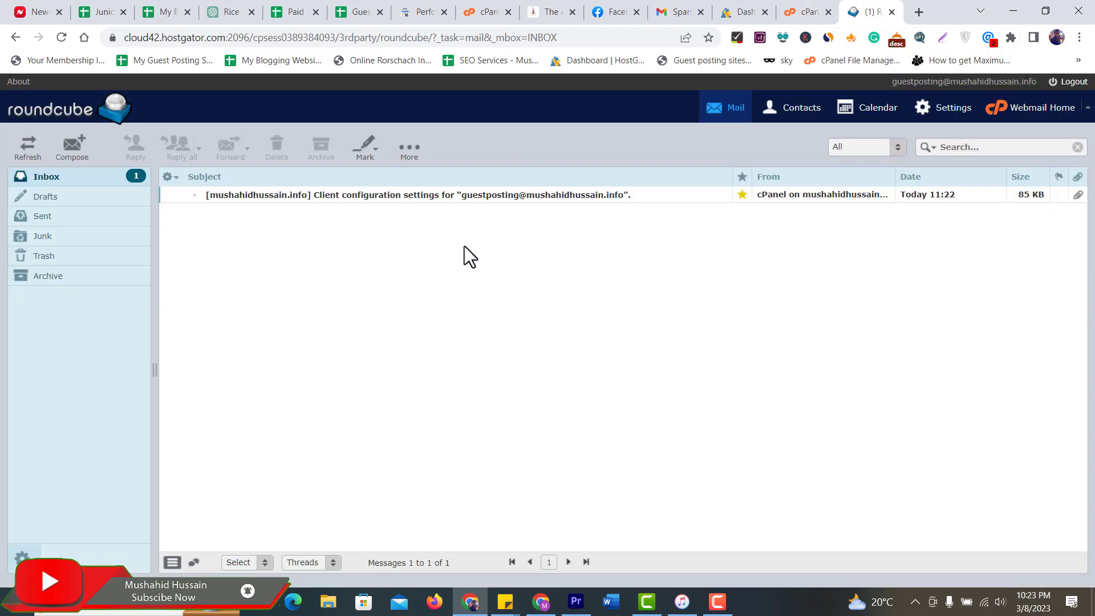
Read the client configuration settings email, then bring up the Namecheap hosting plans window
double_click(528, 194)
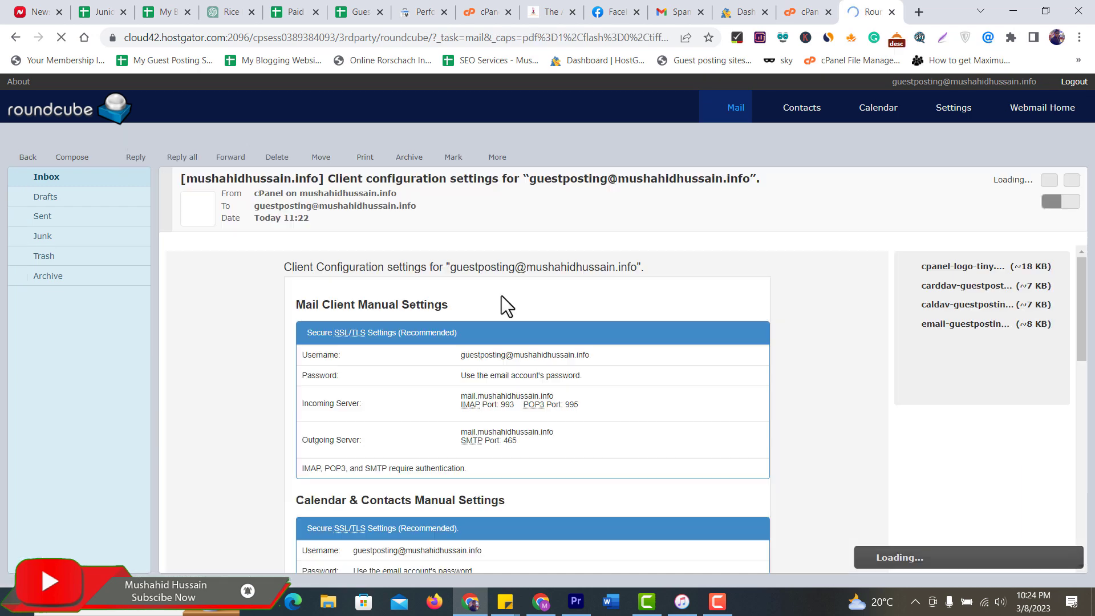
left_click(88, 180)
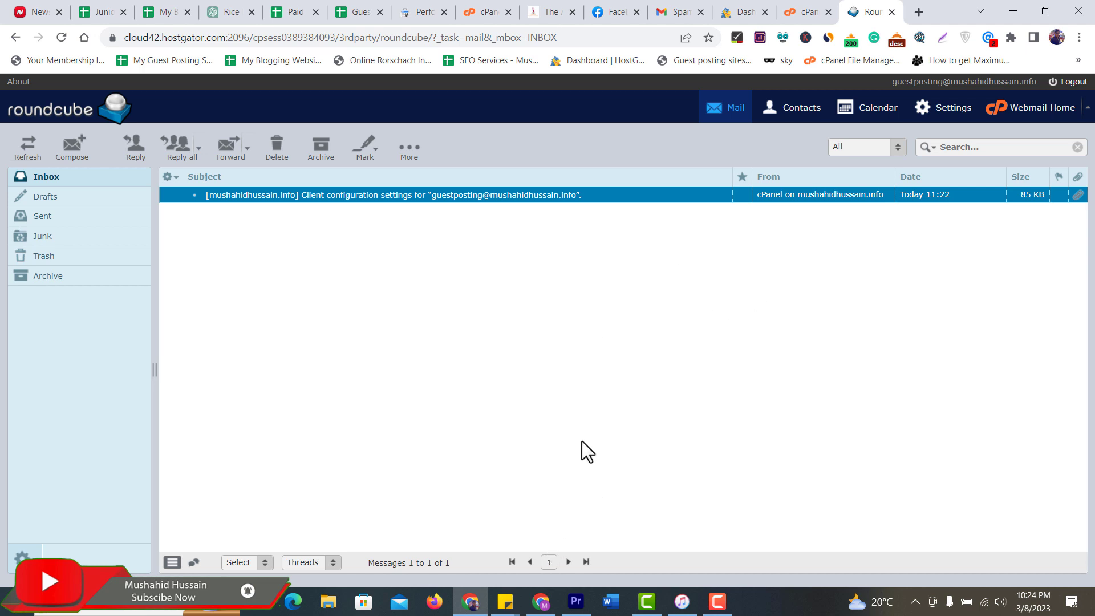
left_click(543, 604)
left_click(583, 7)
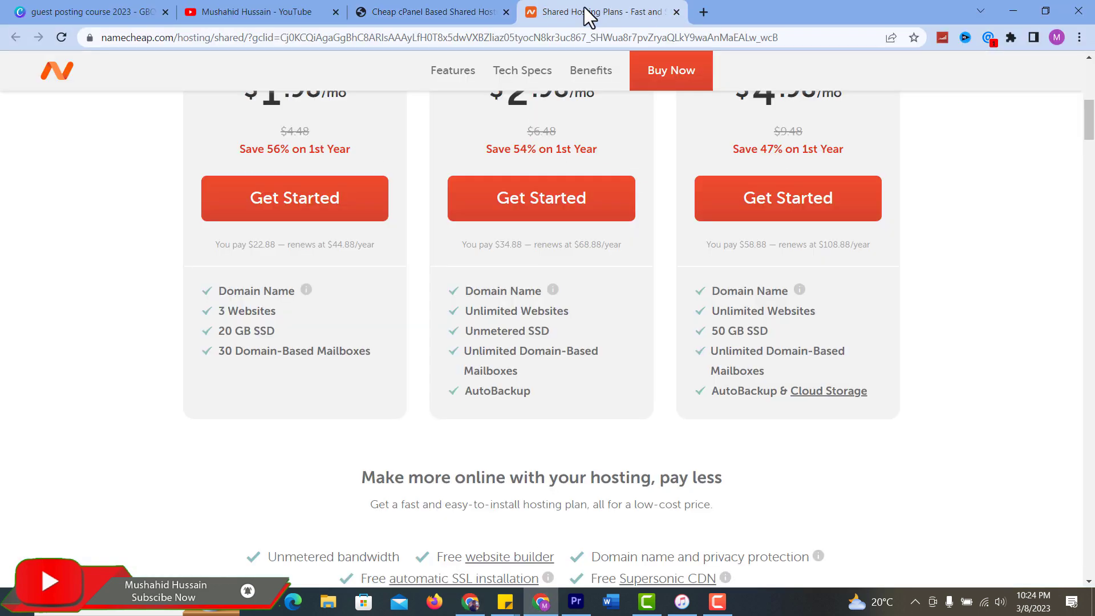
Check the khanwebhost hosting page address, then return to Namecheap's shared hosting plans
left_click(444, 4)
left_click(165, 39)
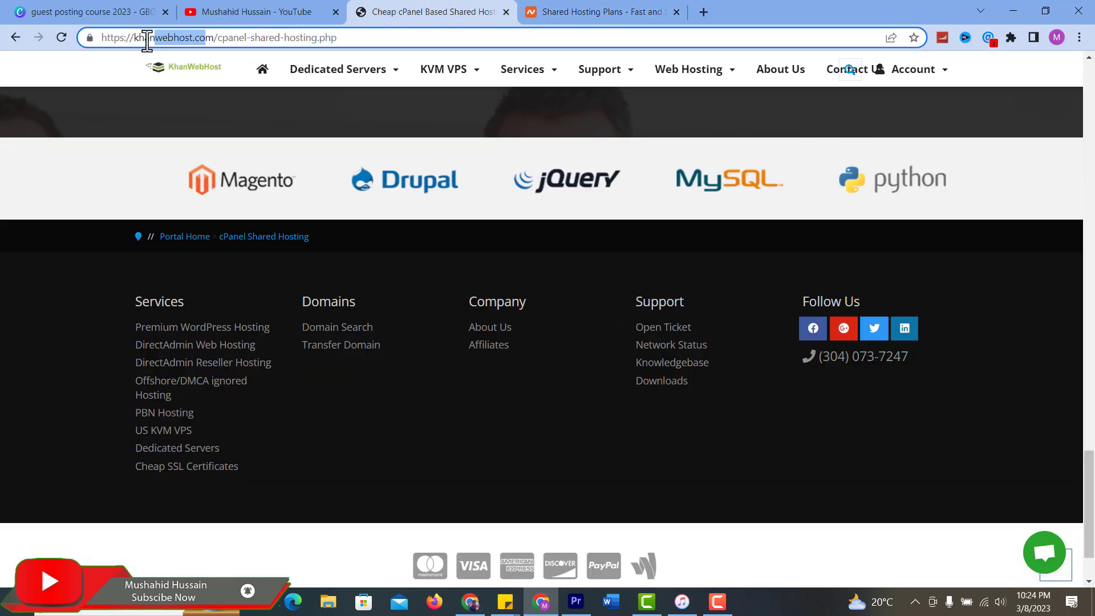
left_click(629, 9)
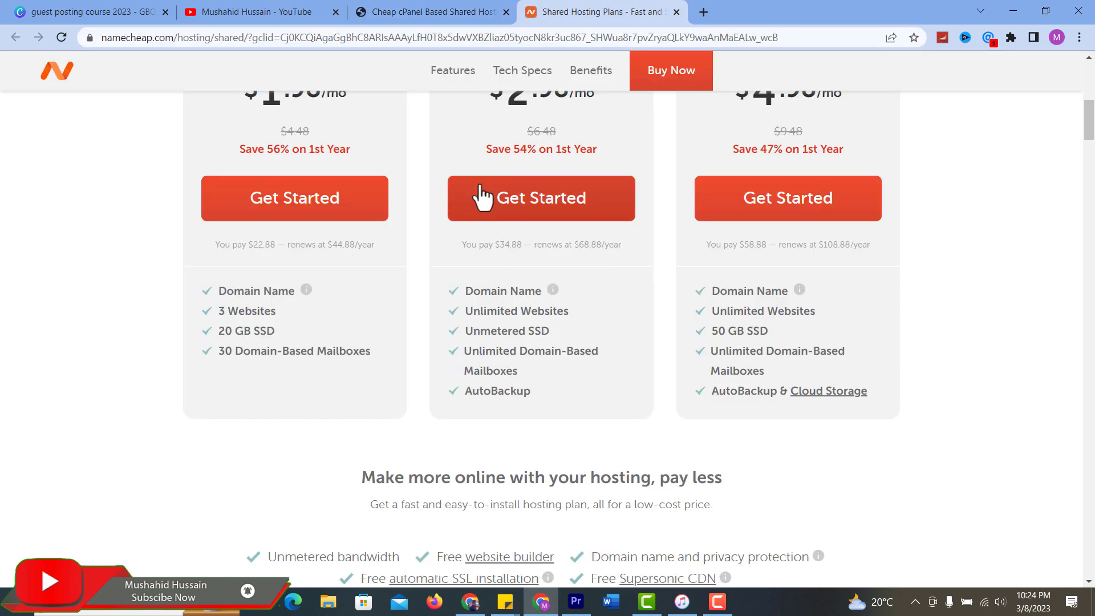
Scroll through the shared hosting plans up to the Shared Hosting header and page top
scroll(443, 159, "up", 5)
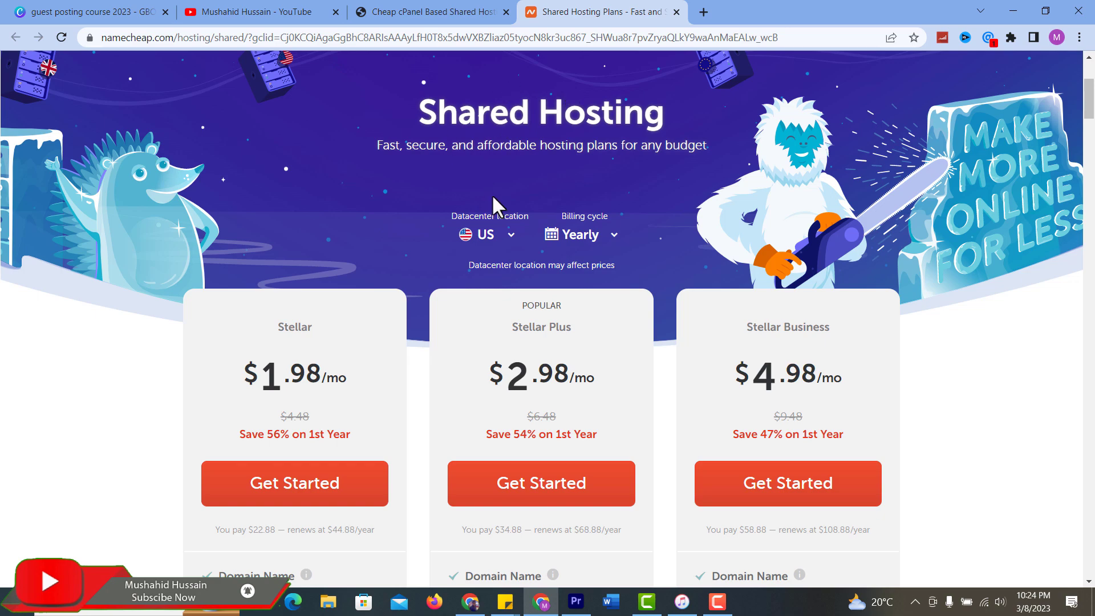
scroll(492, 191, "up", 3)
scroll(471, 200, "down", 6)
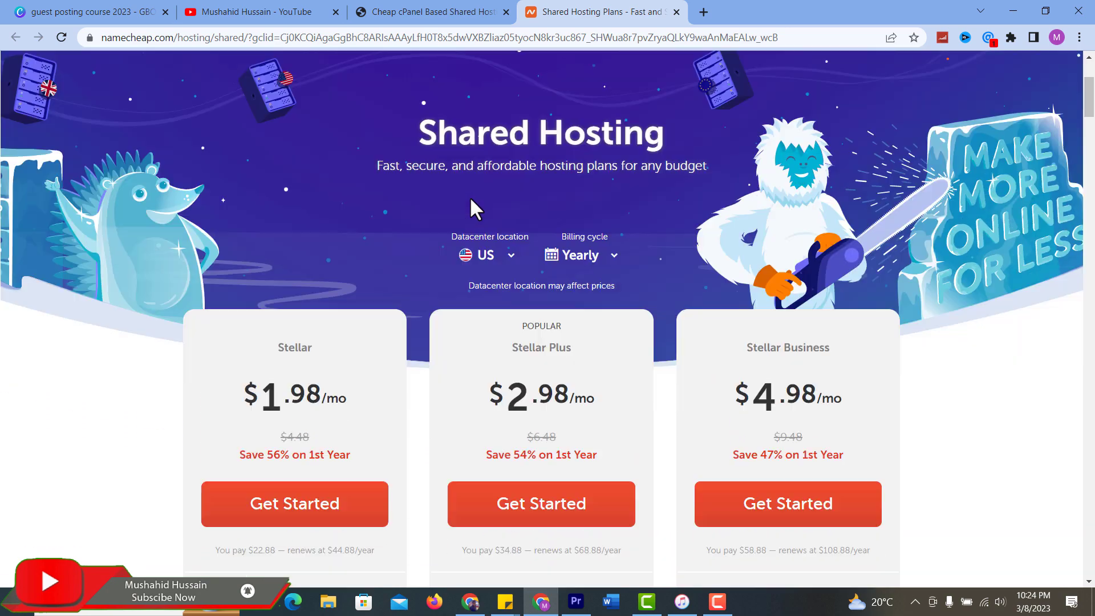
scroll(450, 262, "up", 7)
mouse_move(417, 114)
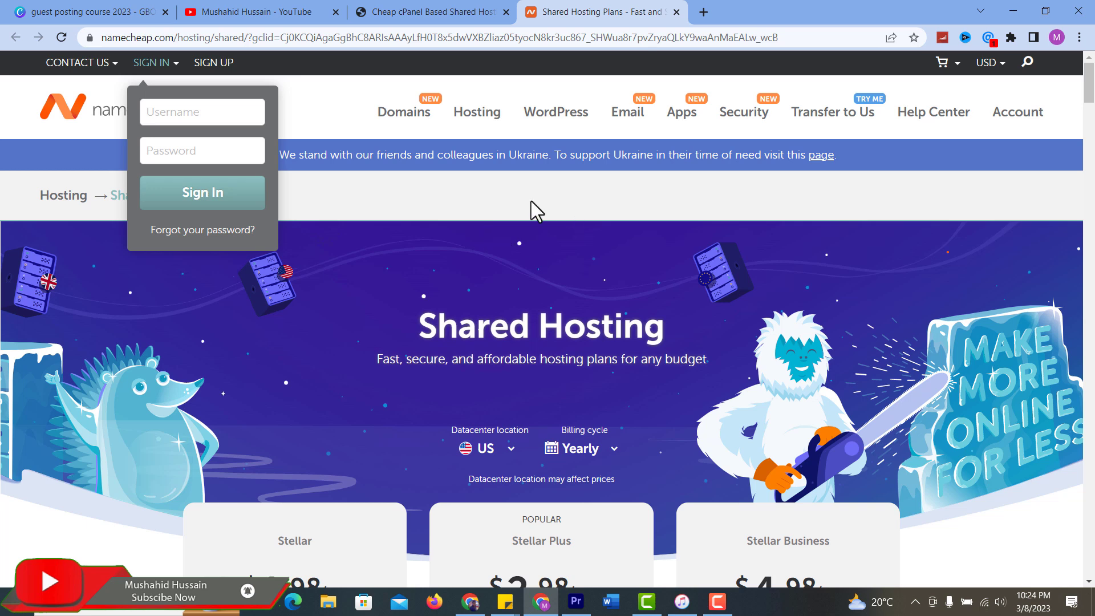
Review the cPanel Email Accounts page and HostGator dashboard, ending on the Roundcube inbox
left_click(470, 601)
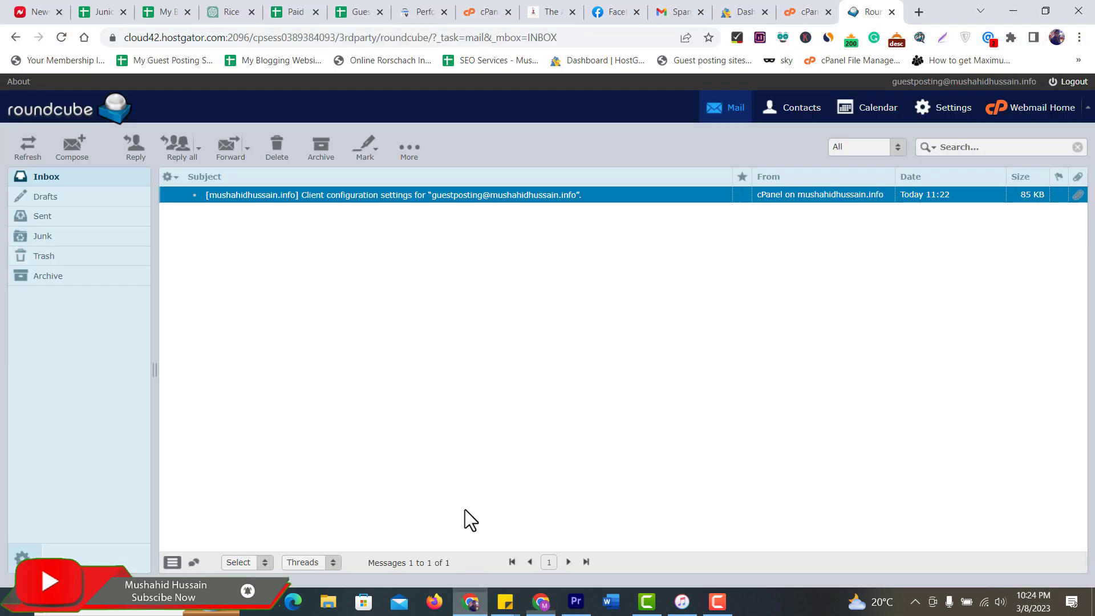
left_click(801, 11)
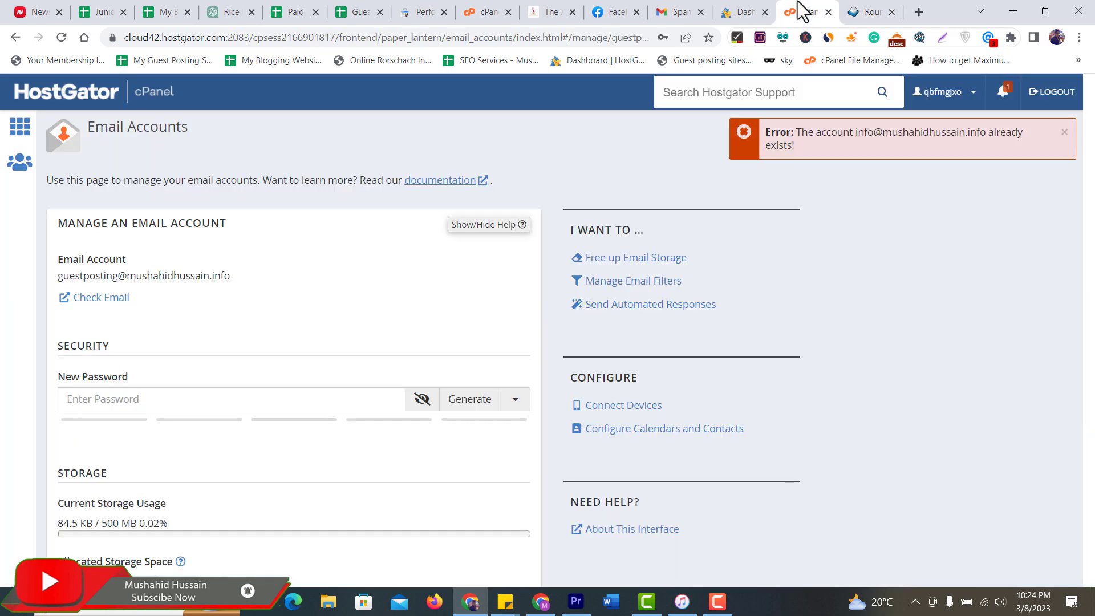
left_click(743, 10)
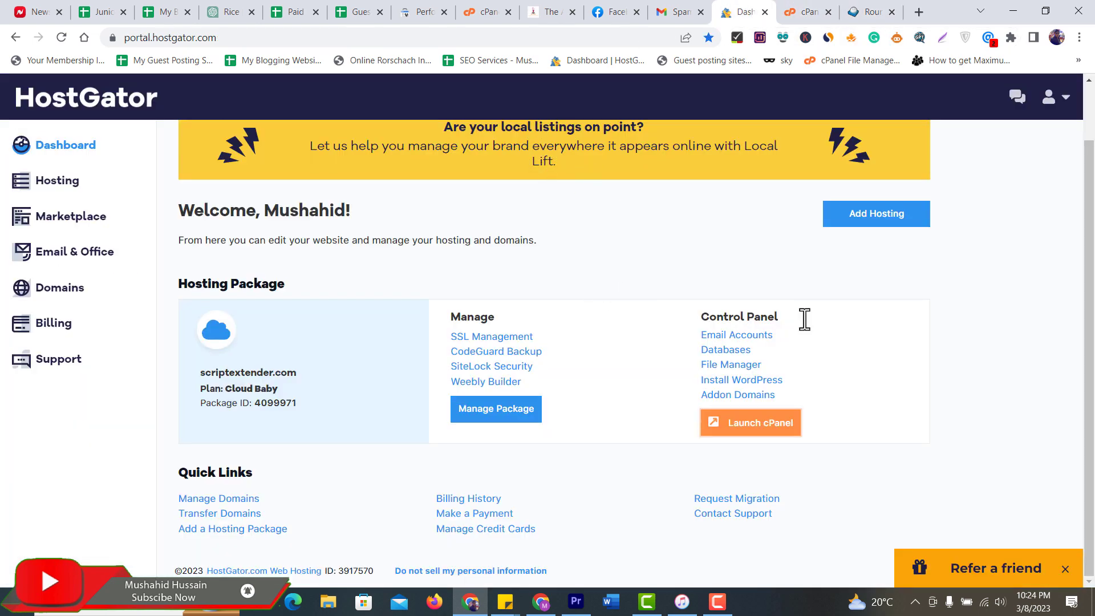
left_click(802, 10)
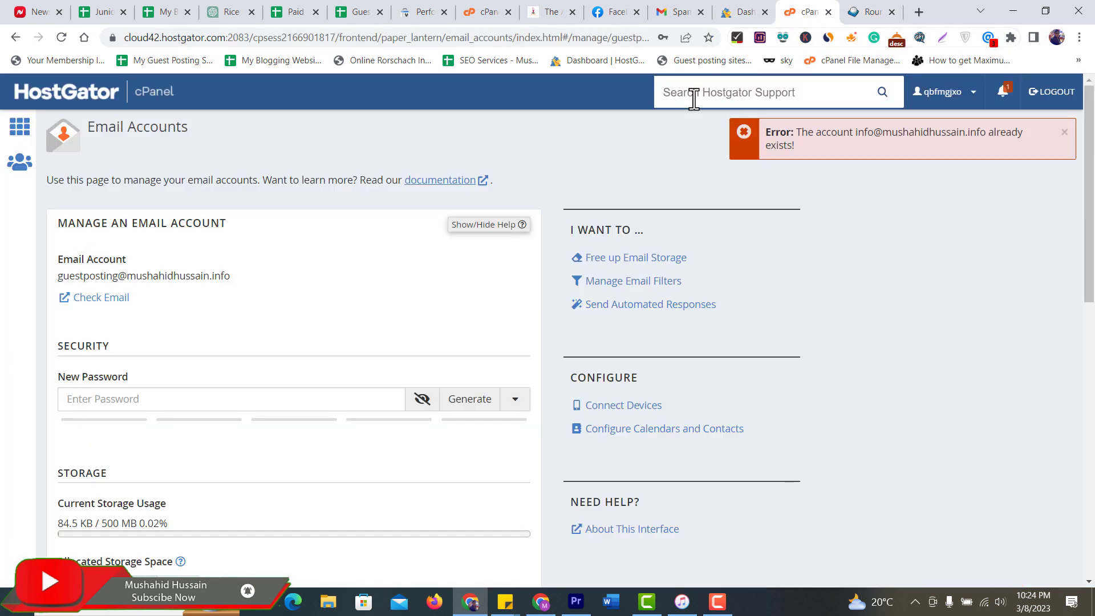
left_click(884, 11)
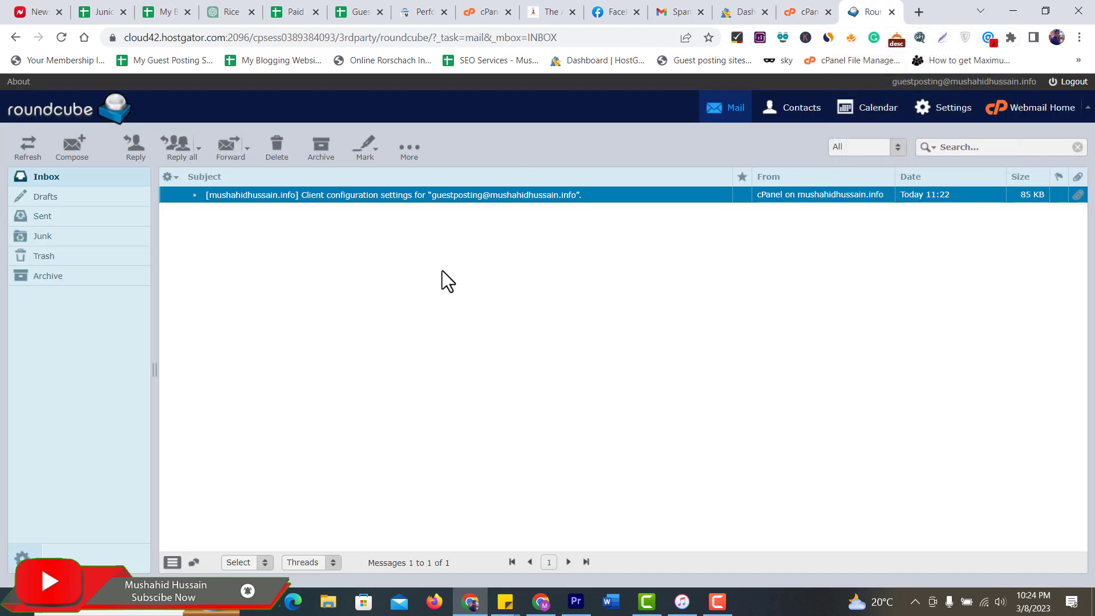
In the Namecheap window, check the khanwebhost shared hosting page and the YouTube channel page
left_click(544, 611)
left_click(393, 11)
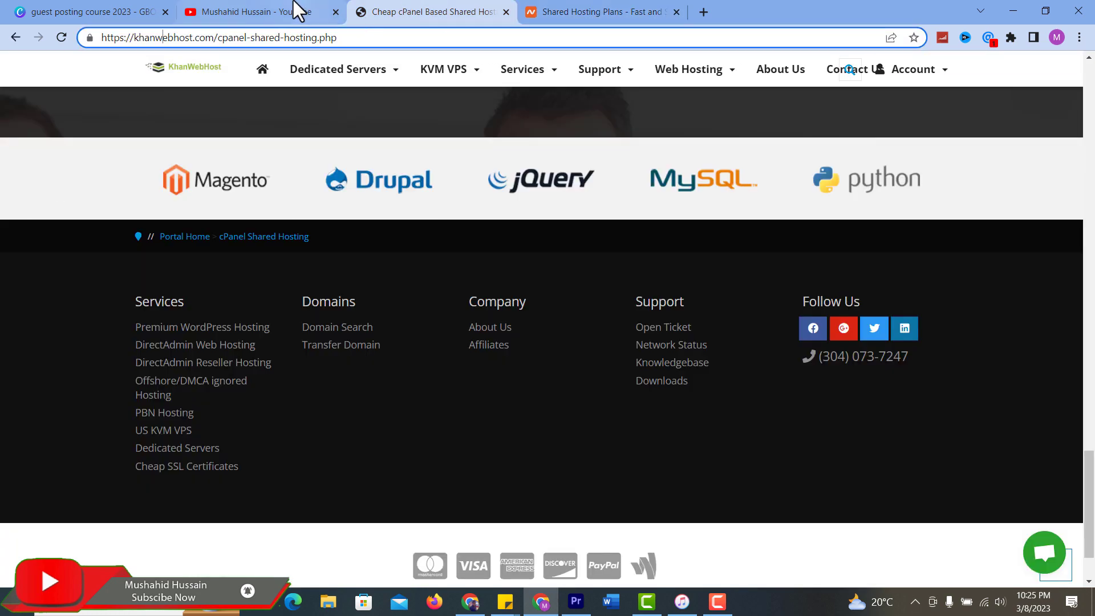
left_click(296, 10)
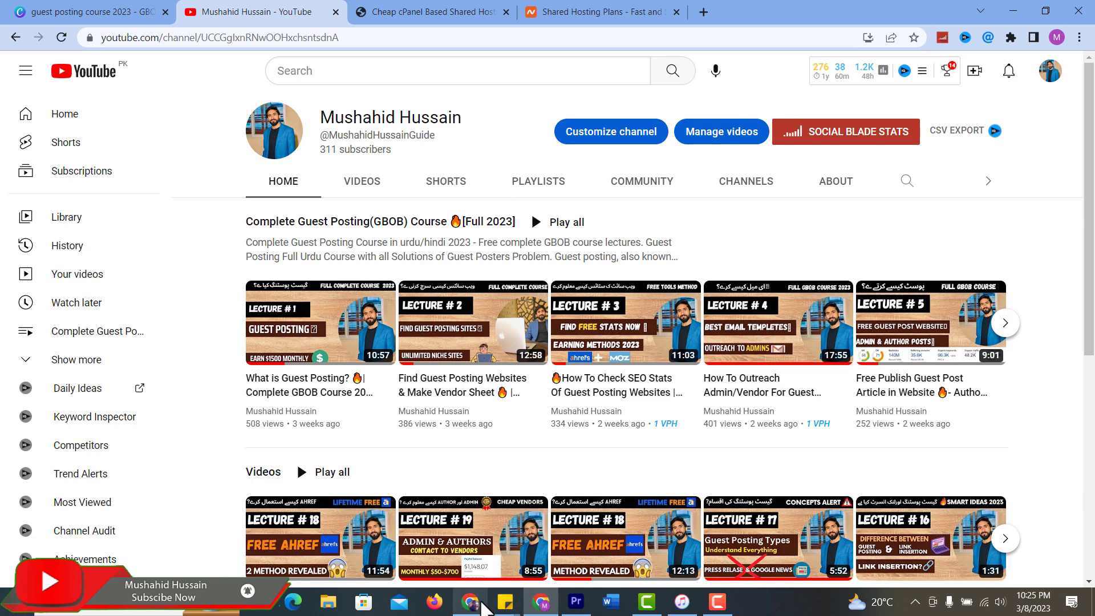
mouse_move(482, 607)
left_click(474, 530)
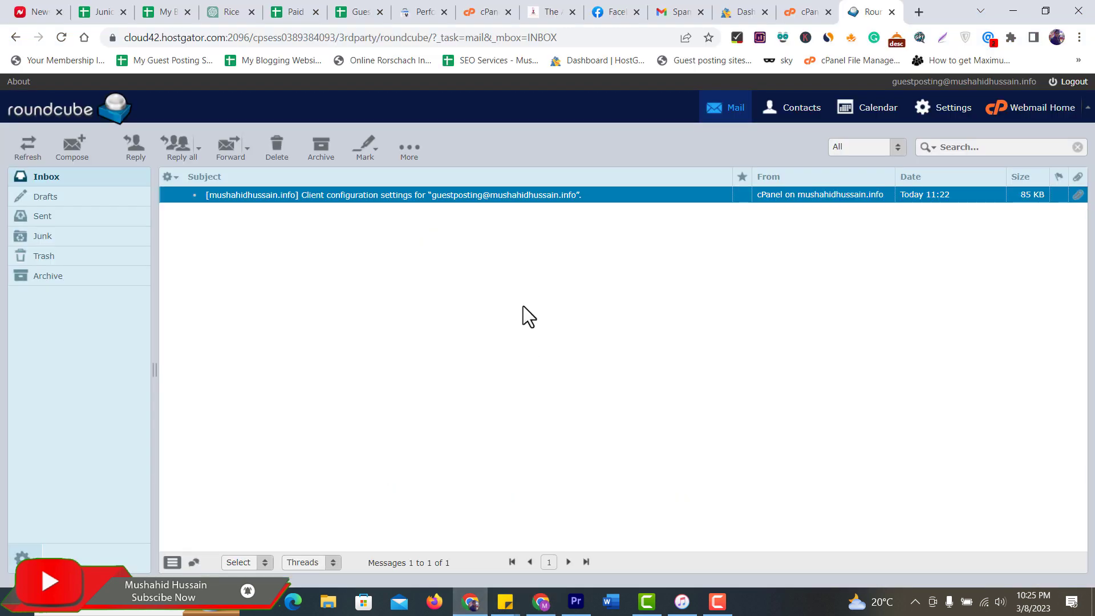
left_click(801, 10)
scroll(450, 250, "down", 3)
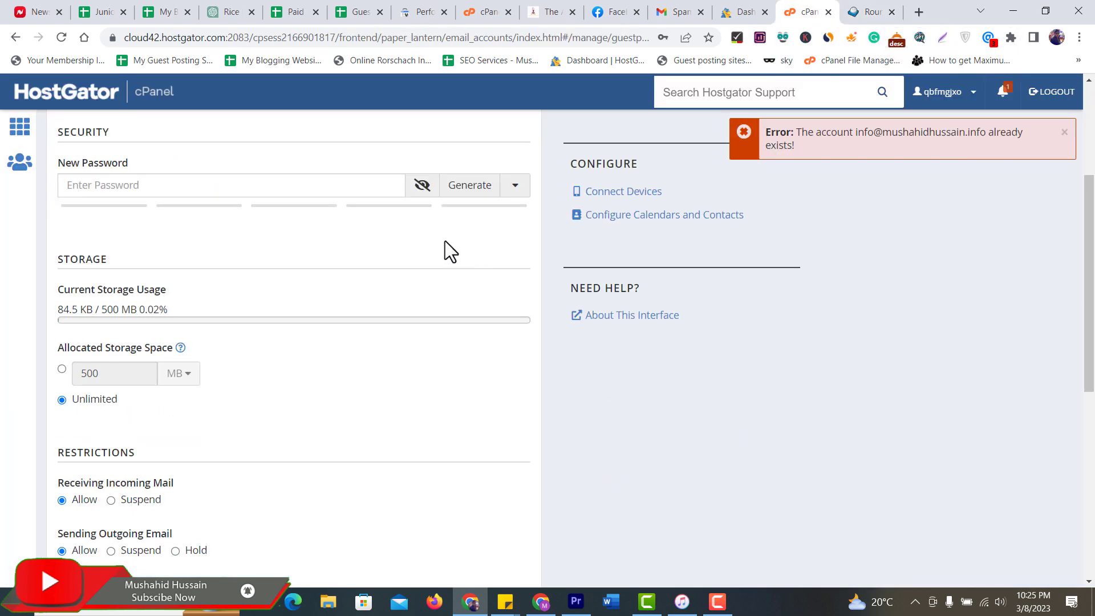
scroll(444, 241, "up", 3)
left_click(843, 11)
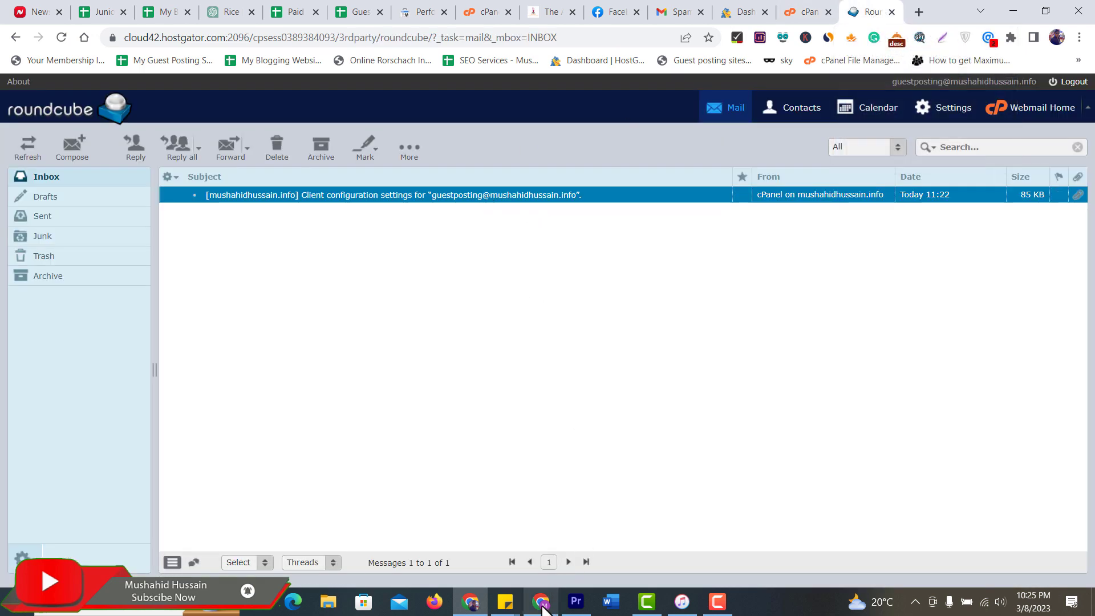
mouse_move(544, 600)
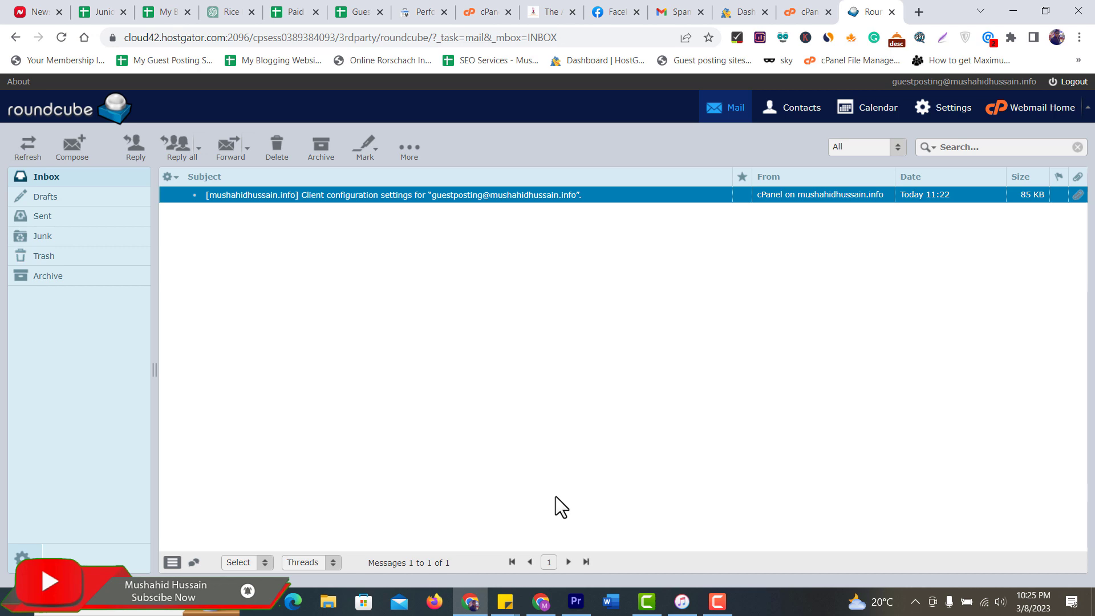
left_click(541, 603)
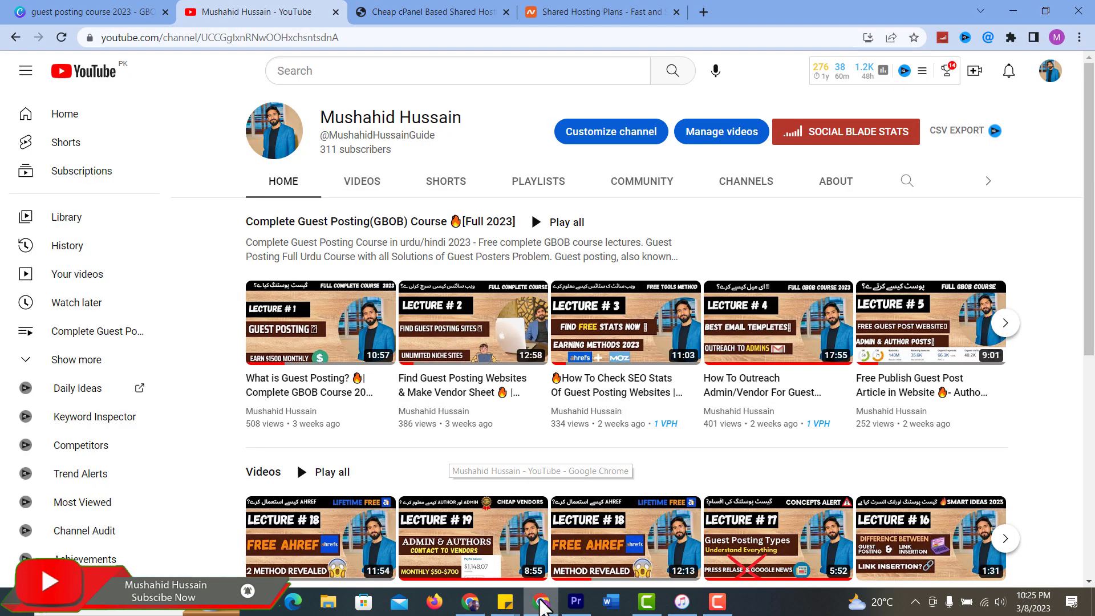